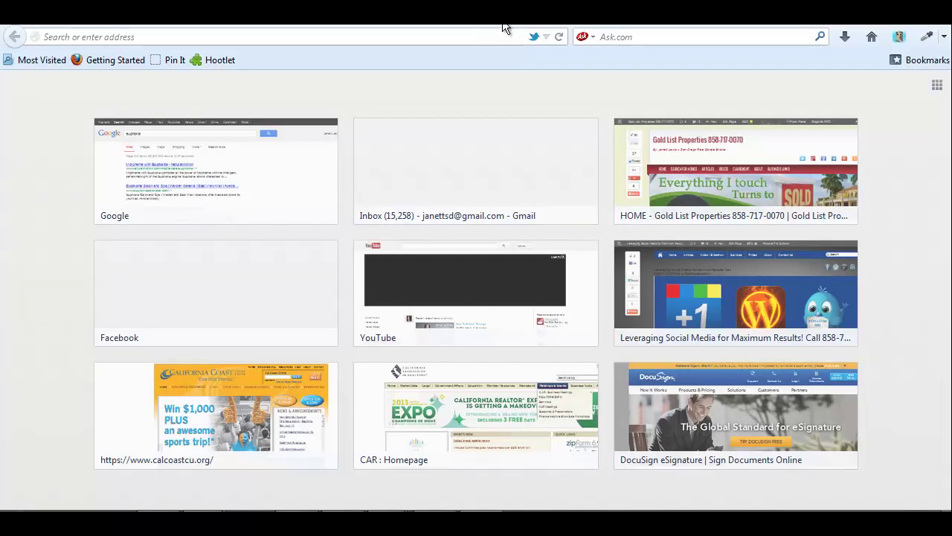
# Open the LeTip Wired website at letipwired.com.
pyautogui.click(154, 38)
pyautogui.write('letipofclairemont.com/')
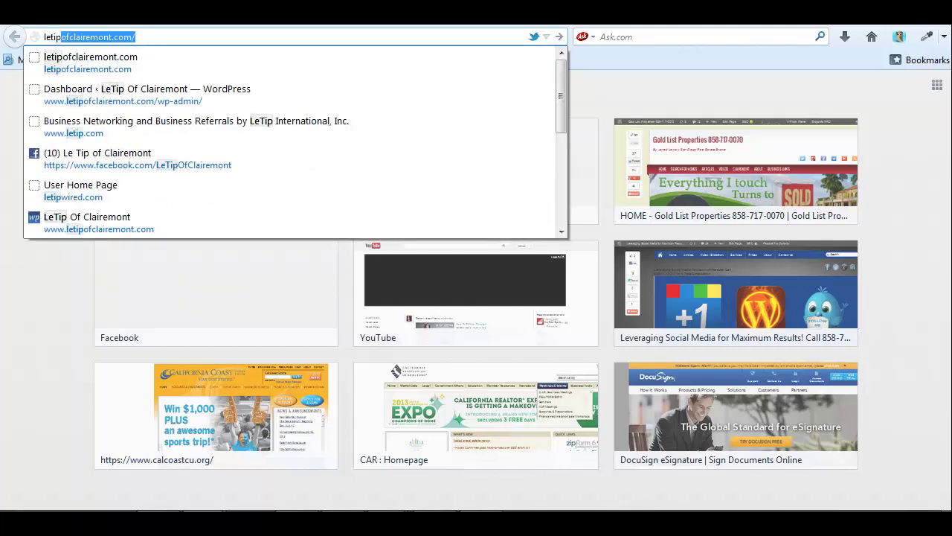
pyautogui.click(96, 198)
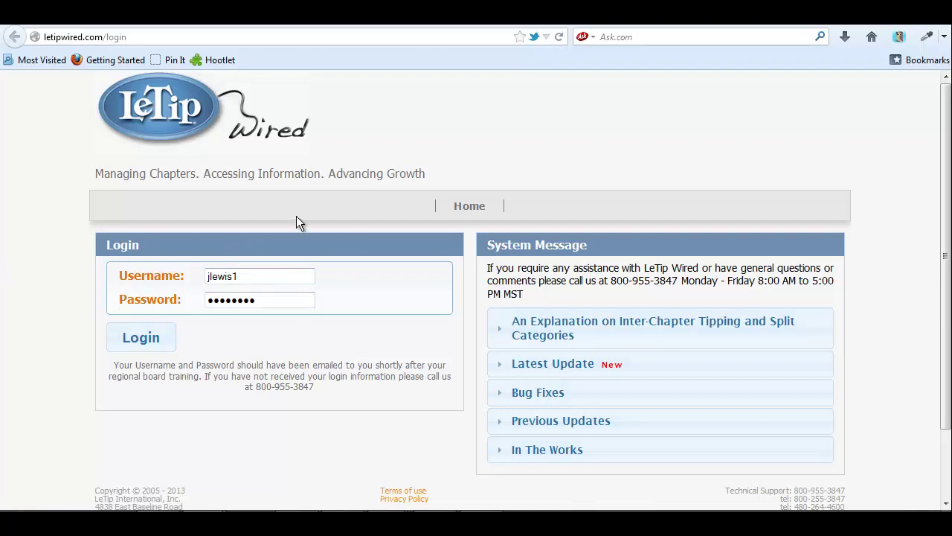
# Log in with the prefilled username and password, and dismiss the LeTip Wired Update notice after skimming it to the end.
pyautogui.scroll(-2, 476, 290)
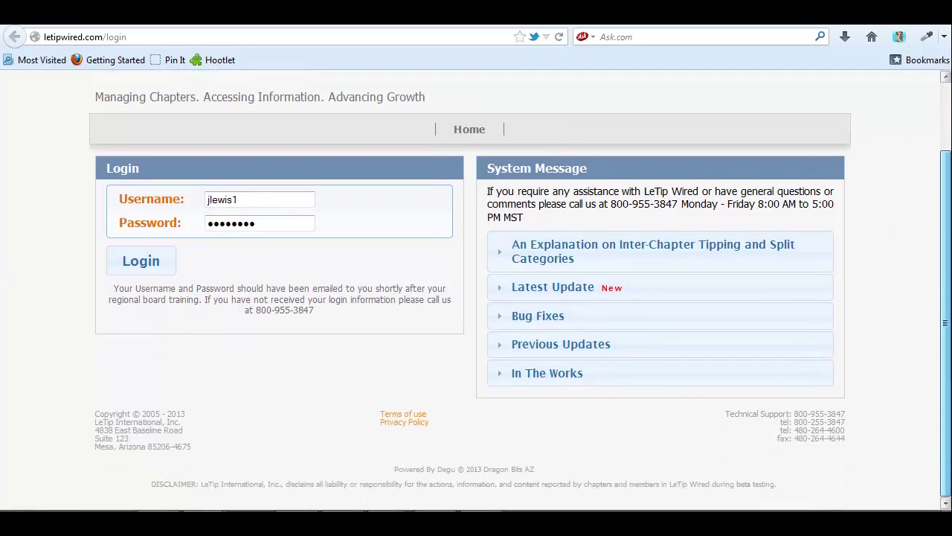
pyautogui.scroll(1, 304, 470)
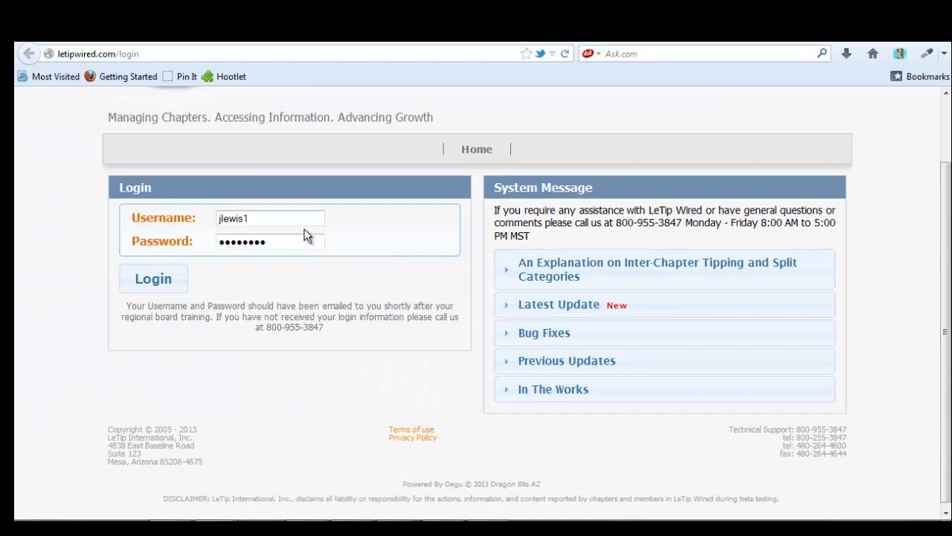
pyautogui.click(181, 277)
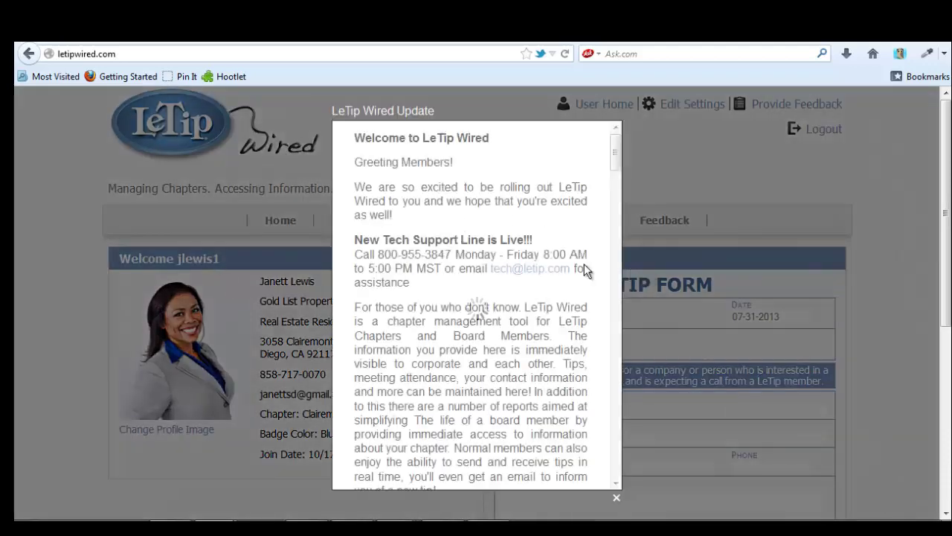
pyautogui.moveTo(616, 157); pyautogui.dragTo(616, 459)
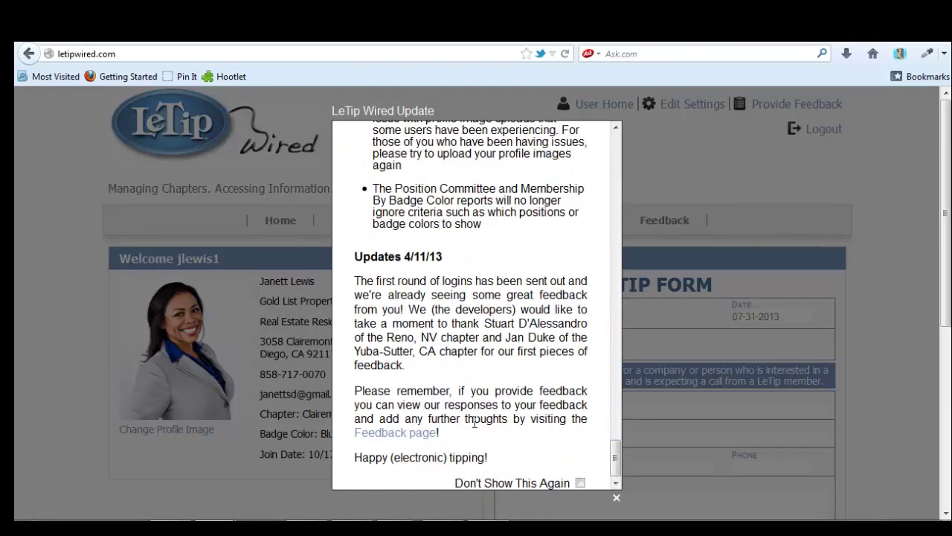
pyautogui.click(616, 497)
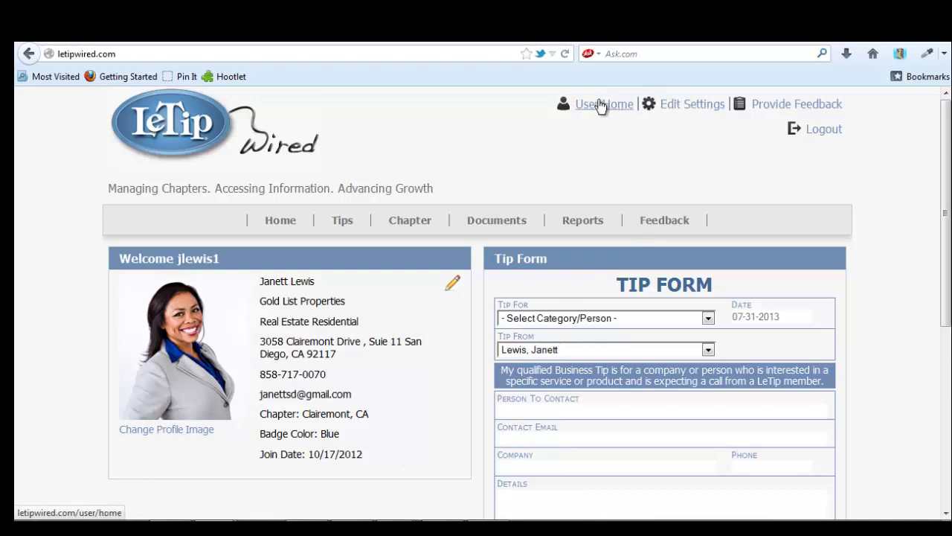
# Open the user settings and review the personal info, password, tip, reminder and reward sections.
pyautogui.click(697, 112)
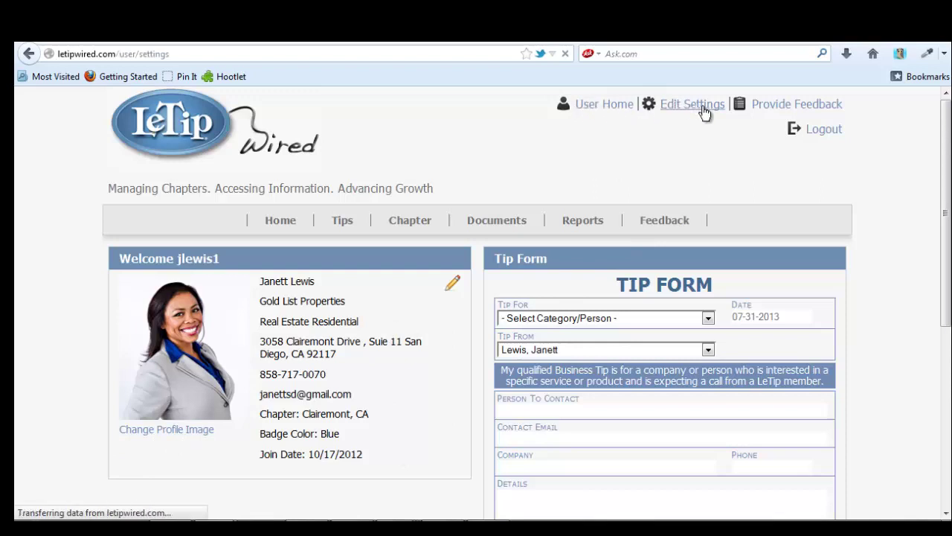
pyautogui.scroll(-5, 476, 298)
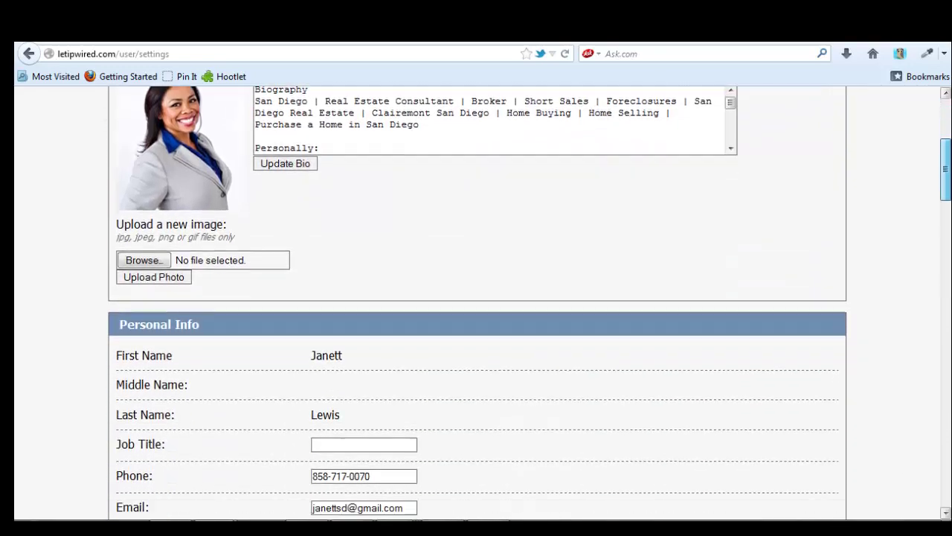
pyautogui.scroll(-10, 476, 298)
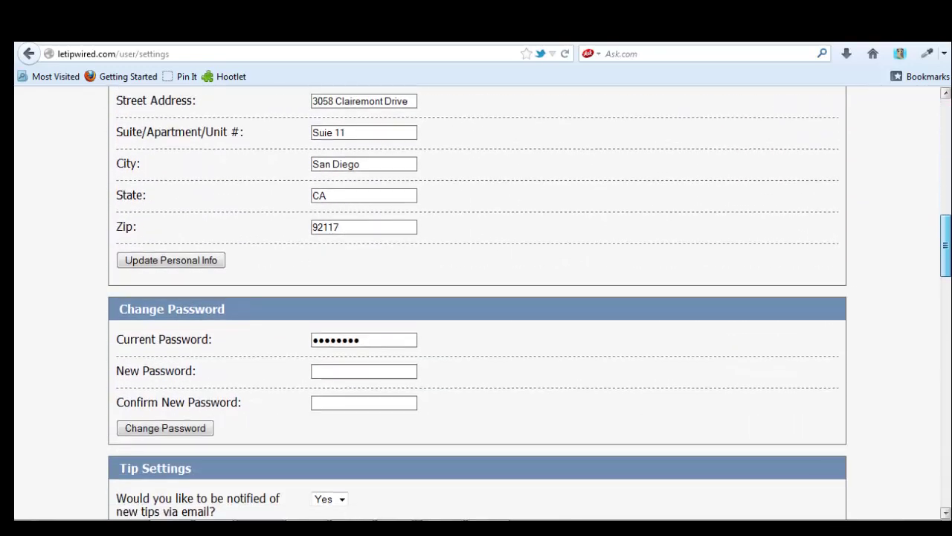
pyautogui.scroll(-3, 476, 298)
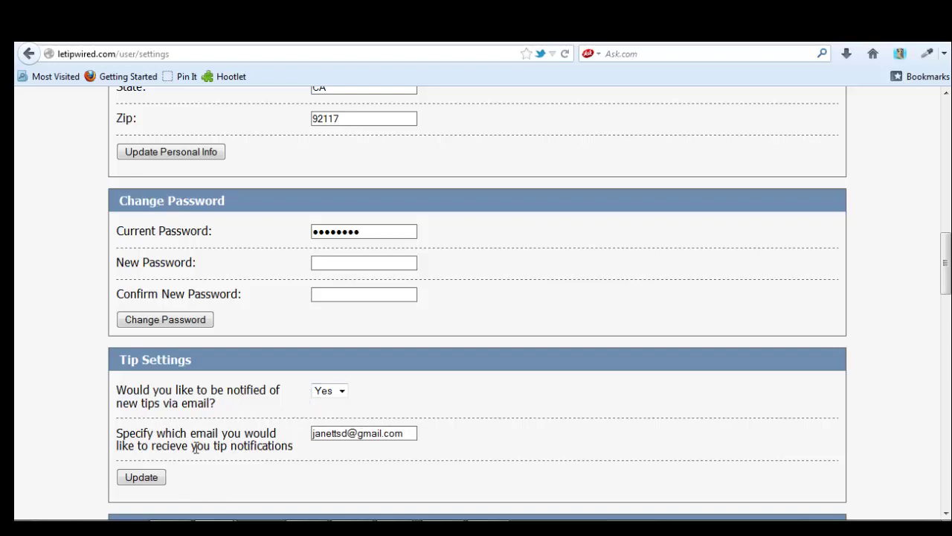
pyautogui.moveTo(946, 284); pyautogui.dragTo(639, 346)
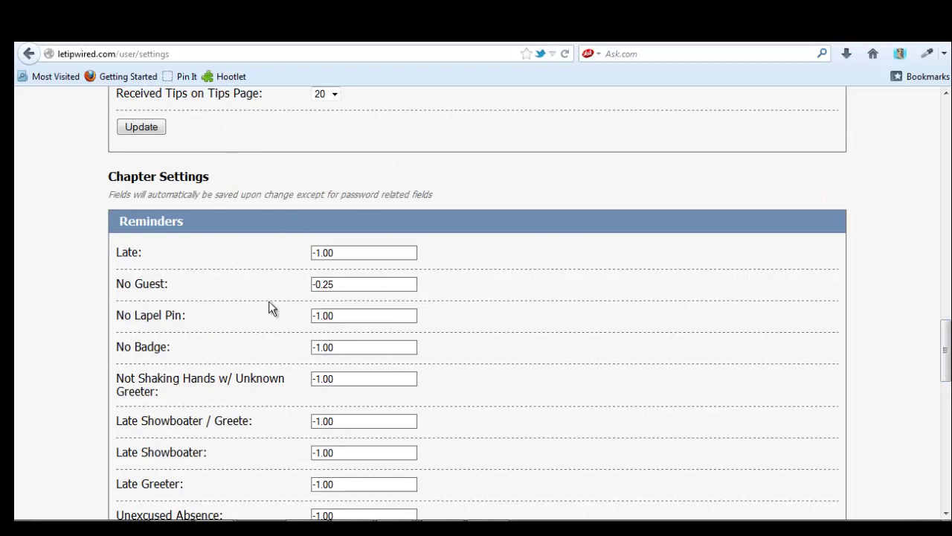
pyautogui.moveTo(948, 354); pyautogui.dragTo(946, 465)
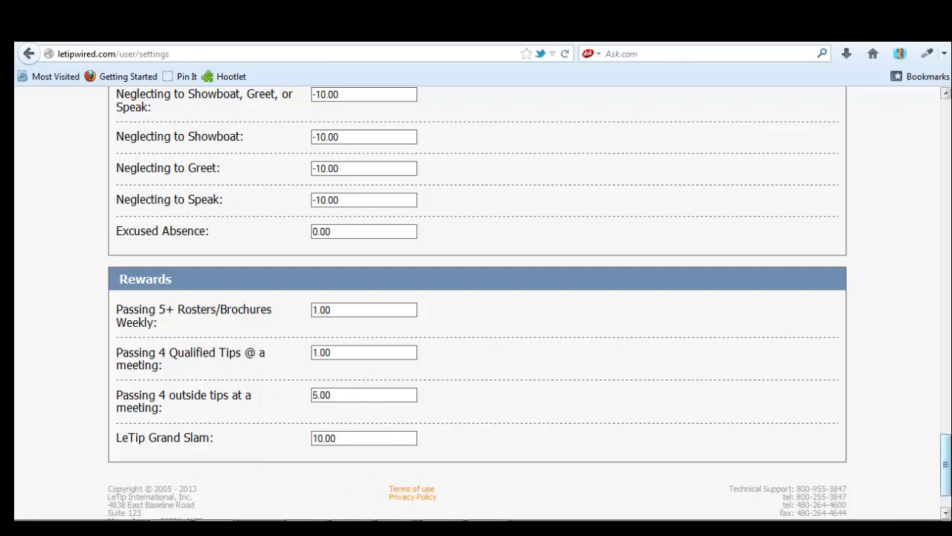
pyautogui.moveTo(945, 466); pyautogui.dragTo(945, 188)
pyautogui.scroll(5, 292, 234)
# Return to the home page and examine the Tip Form's available recipients and senders without selecting any.
pyautogui.moveTo(290, 232)
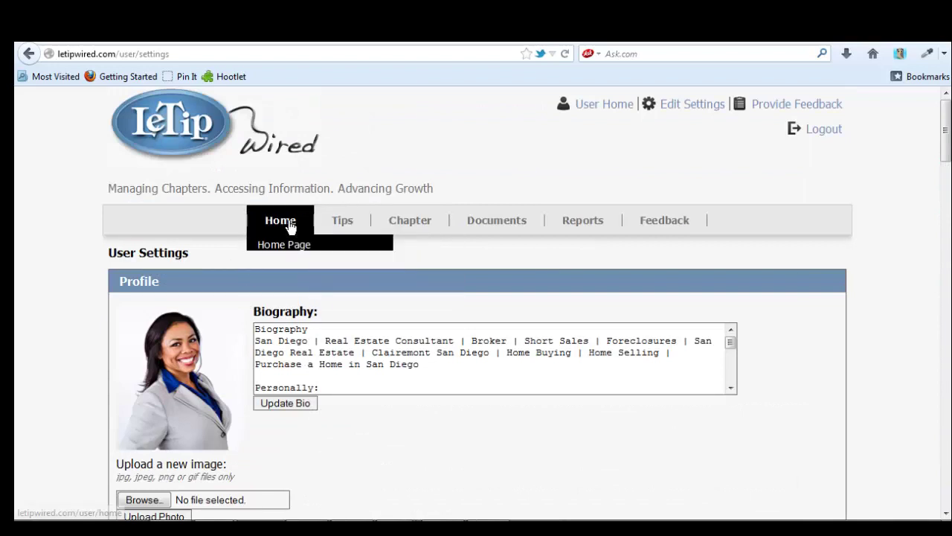
pyautogui.click(290, 227)
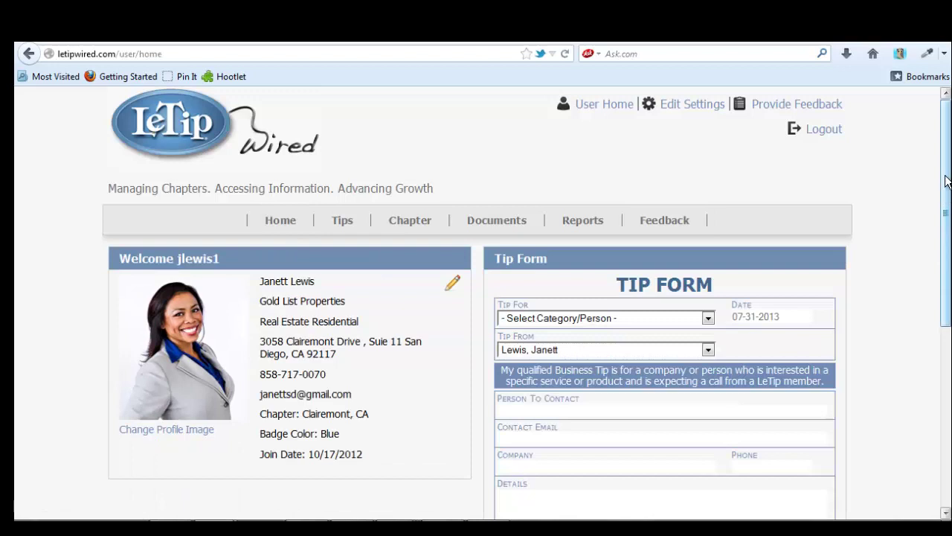
pyautogui.scroll(-3, 947, 185)
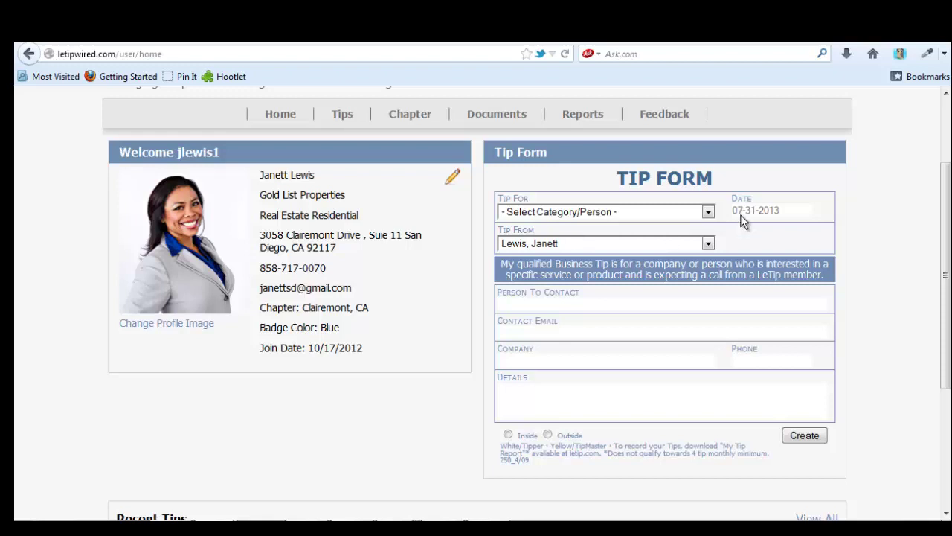
pyautogui.click(707, 212)
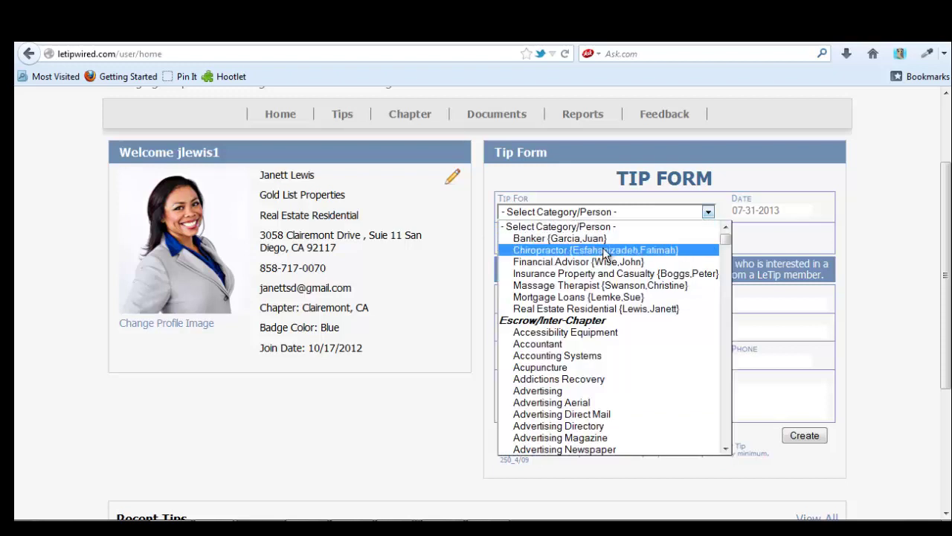
pyautogui.click(631, 211)
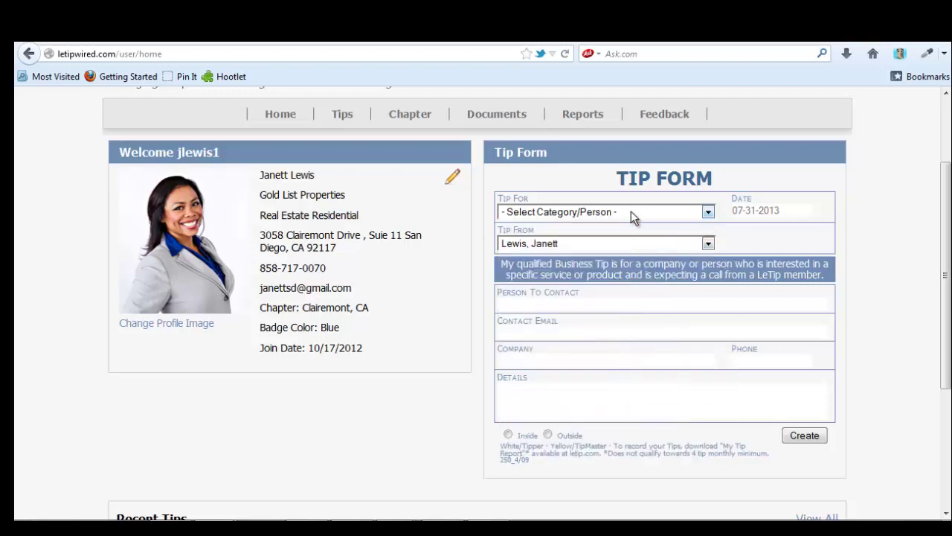
pyautogui.click(707, 244)
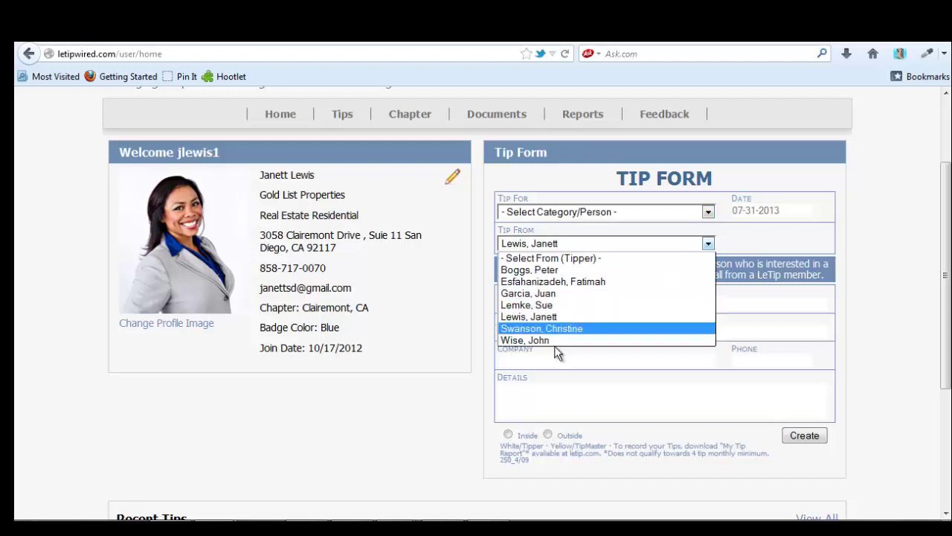
pyautogui.click(628, 242)
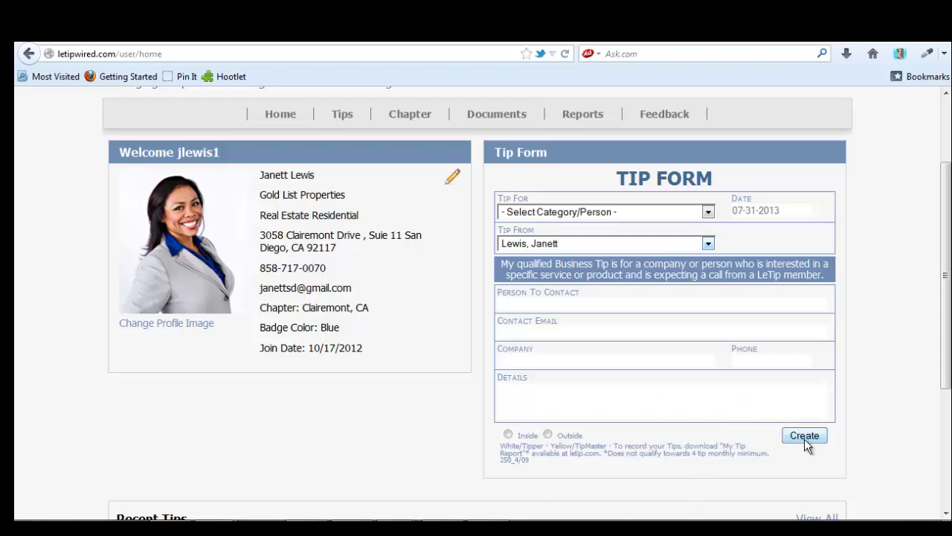
# Look over the site's available Tips and Chapter pages without opening any of them.
pyautogui.moveTo(948, 309); pyautogui.dragTo(948, 242)
pyautogui.moveTo(342, 220)
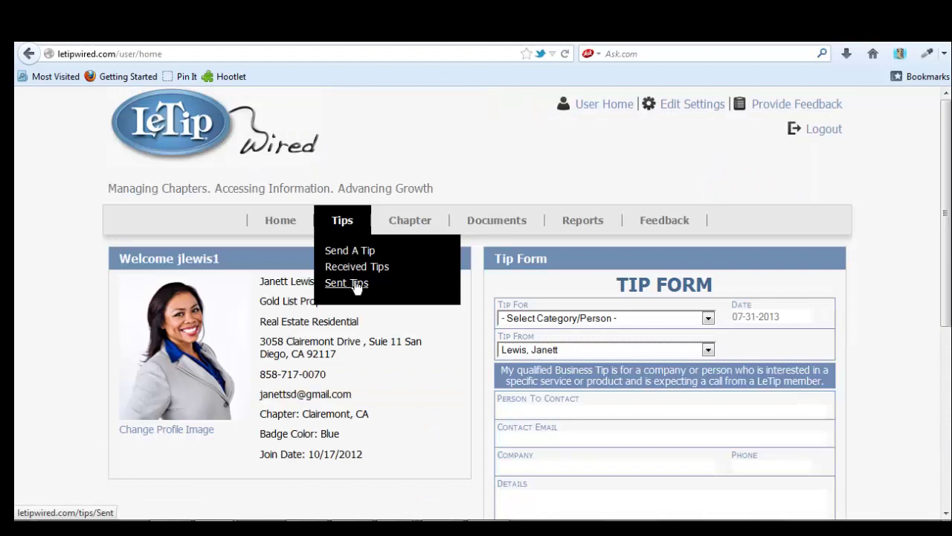
pyautogui.moveTo(411, 228)
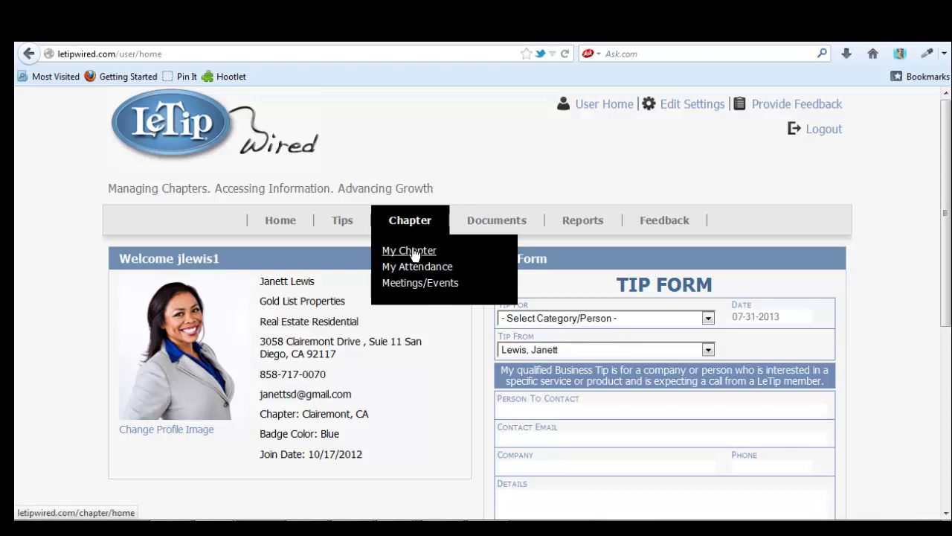
# Find the Official Category Definition List in the Categories documents and open its file with Windows Explorer.
pyautogui.click(493, 223)
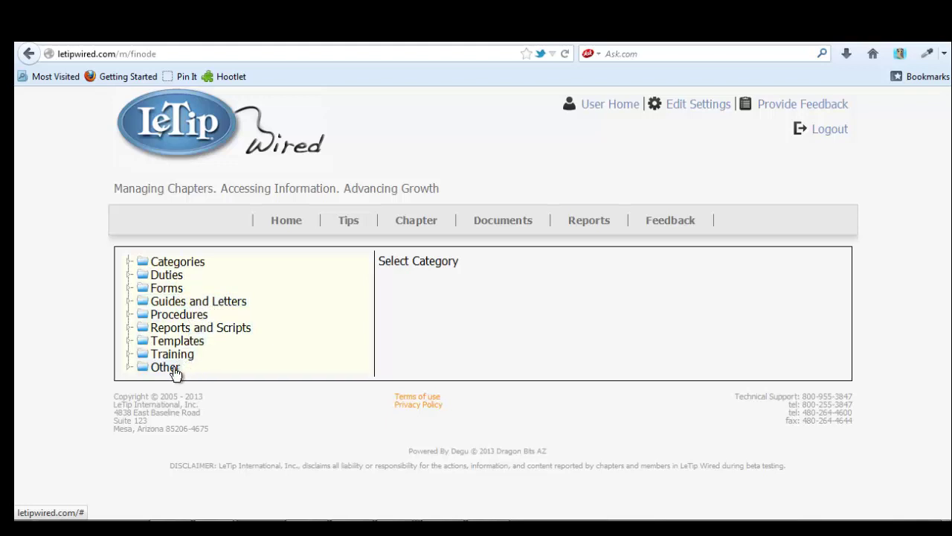
pyautogui.click(178, 262)
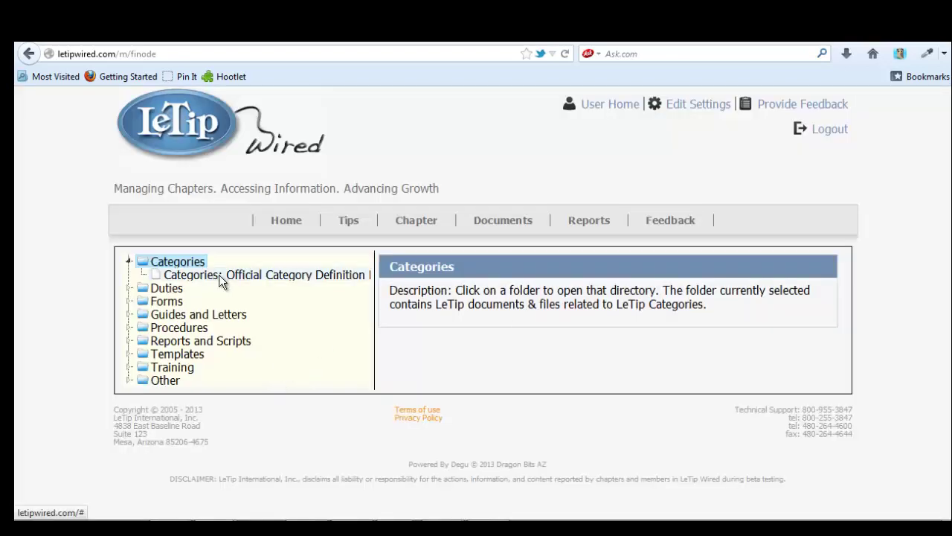
pyautogui.click(221, 280)
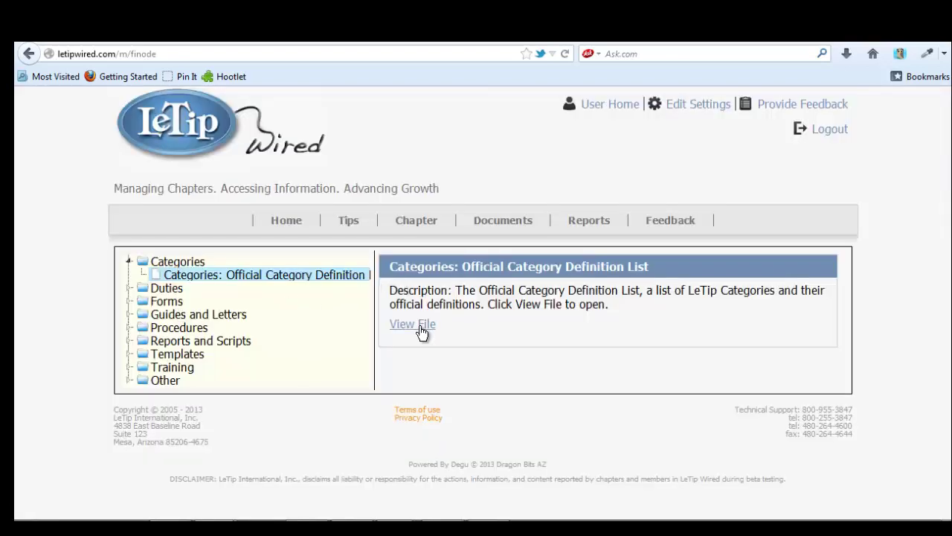
pyautogui.click(420, 331)
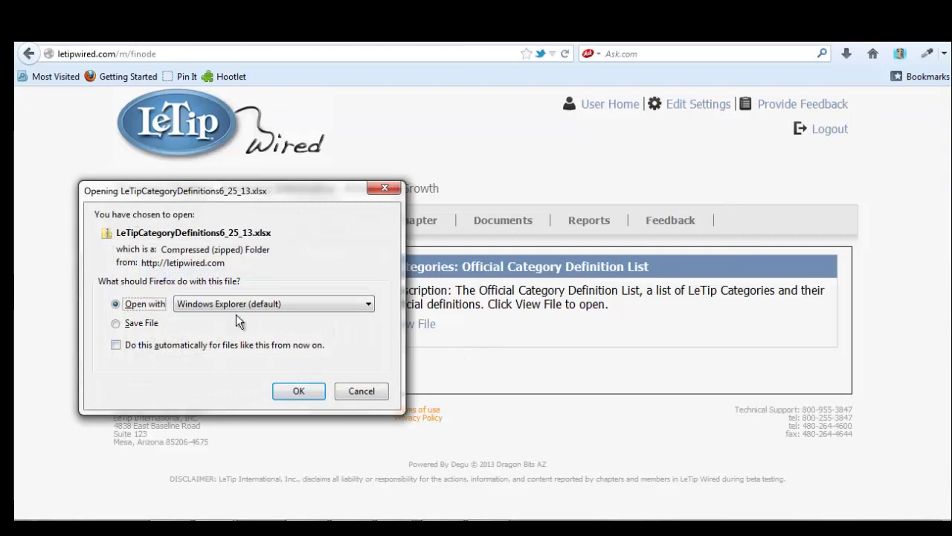
pyautogui.click(312, 394)
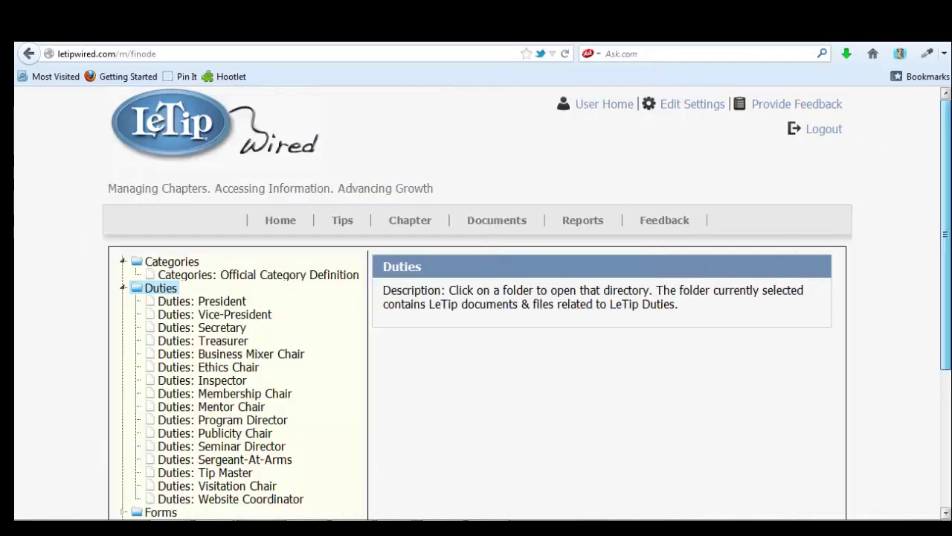
# View the Duties: President document through to its last page, and close it.
pyautogui.scroll(-2, 616, 333)
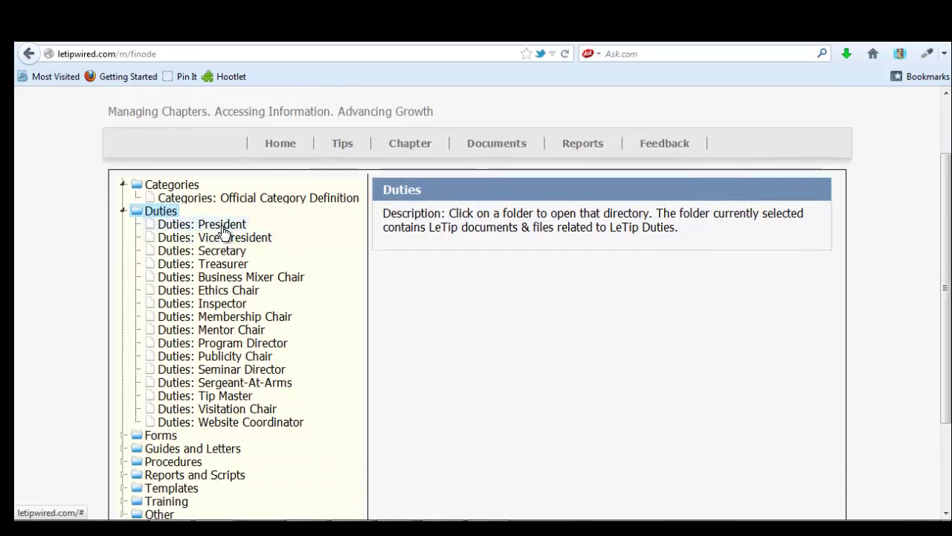
pyautogui.click(223, 232)
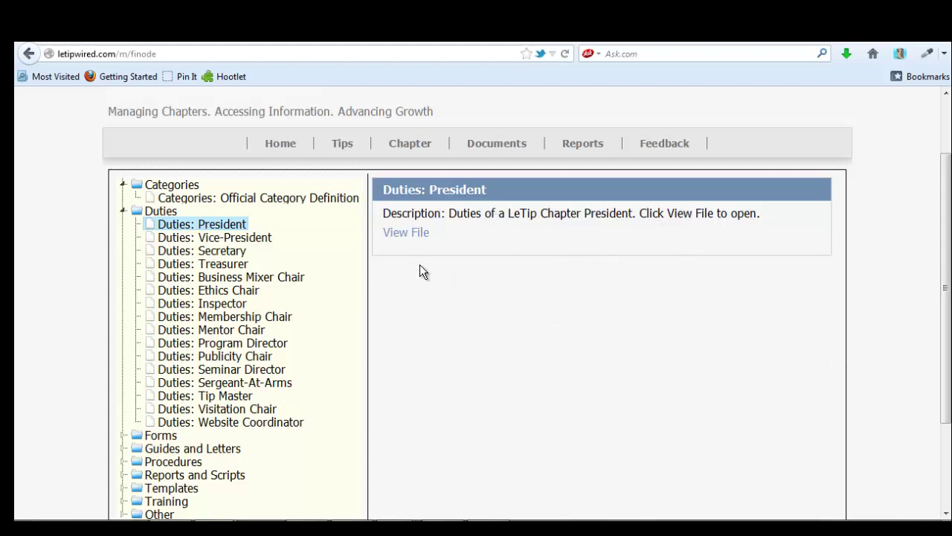
pyautogui.click(407, 234)
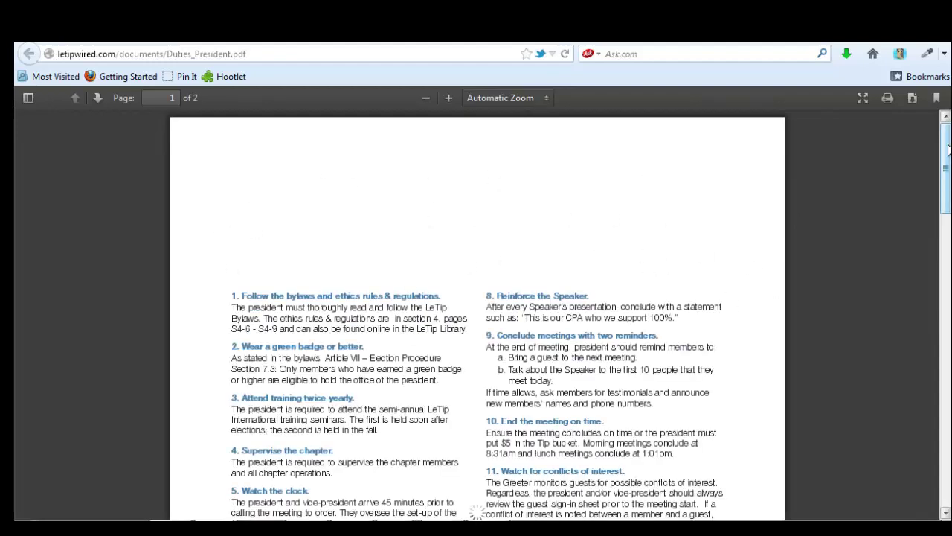
pyautogui.moveTo(949, 175); pyautogui.dragTo(948, 458)
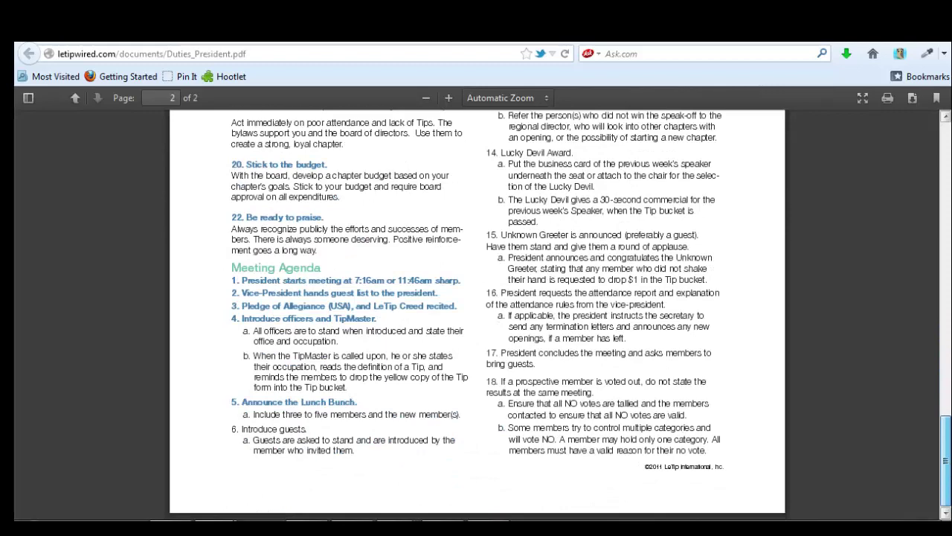
pyautogui.press('Home')
pyautogui.hotkey('ctrl', 'w')
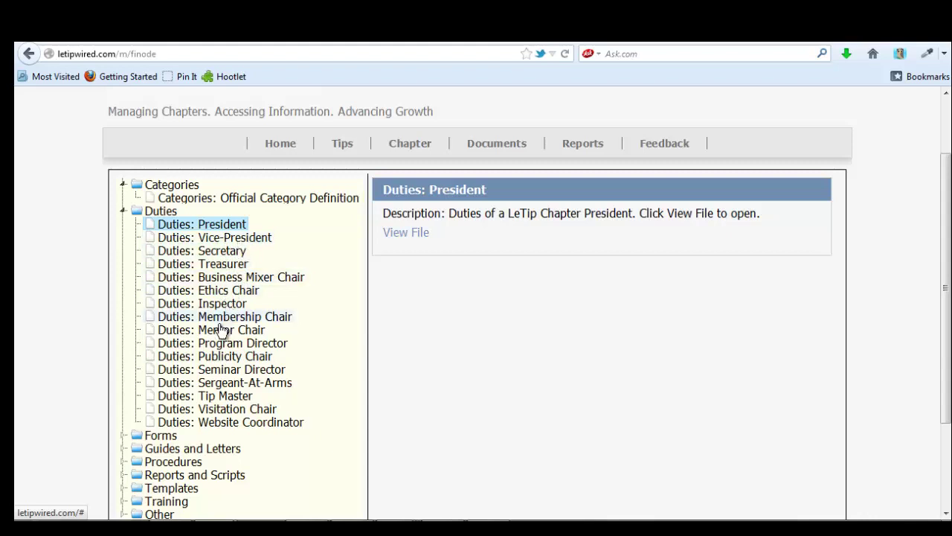
# Open the Duties: Program Director document and enlarge it to 130% for reading.
pyautogui.click(232, 343)
pyautogui.click(409, 234)
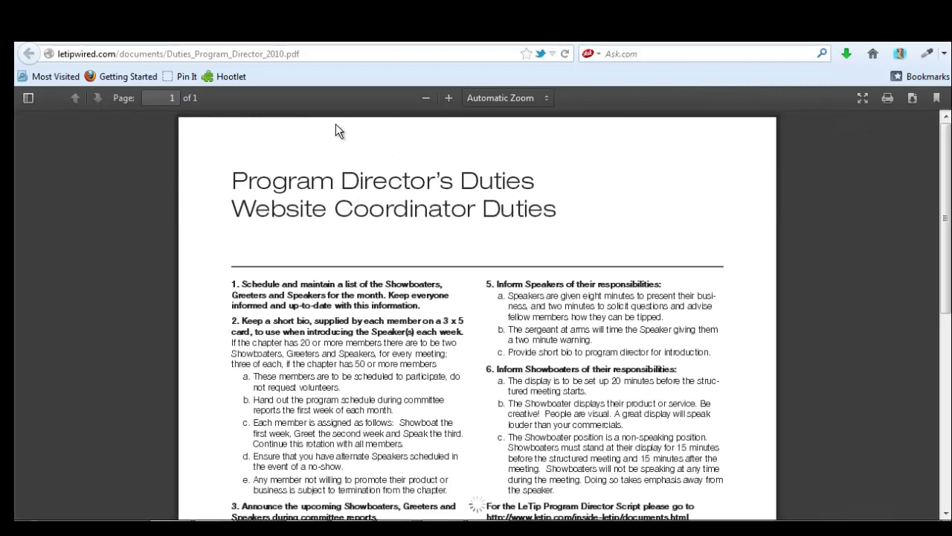
pyautogui.click(448, 99)
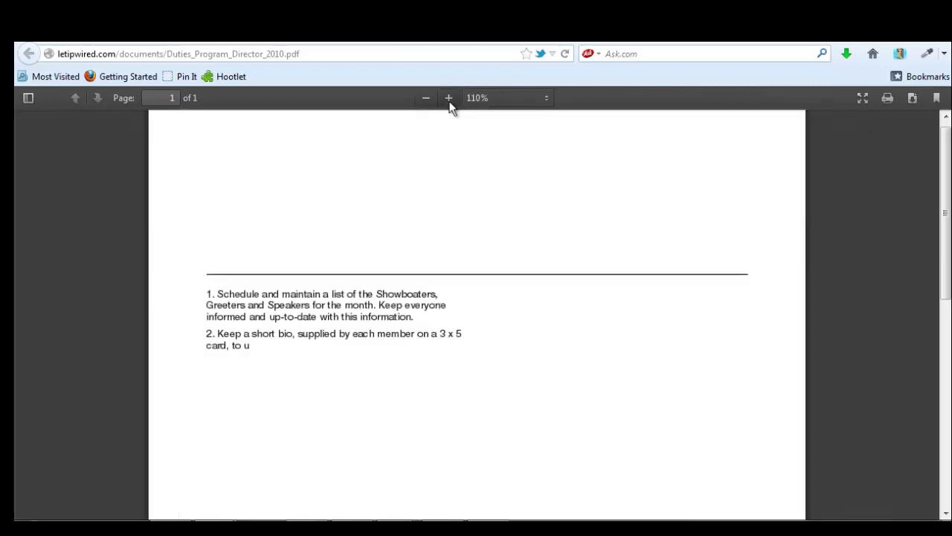
pyautogui.click(449, 98)
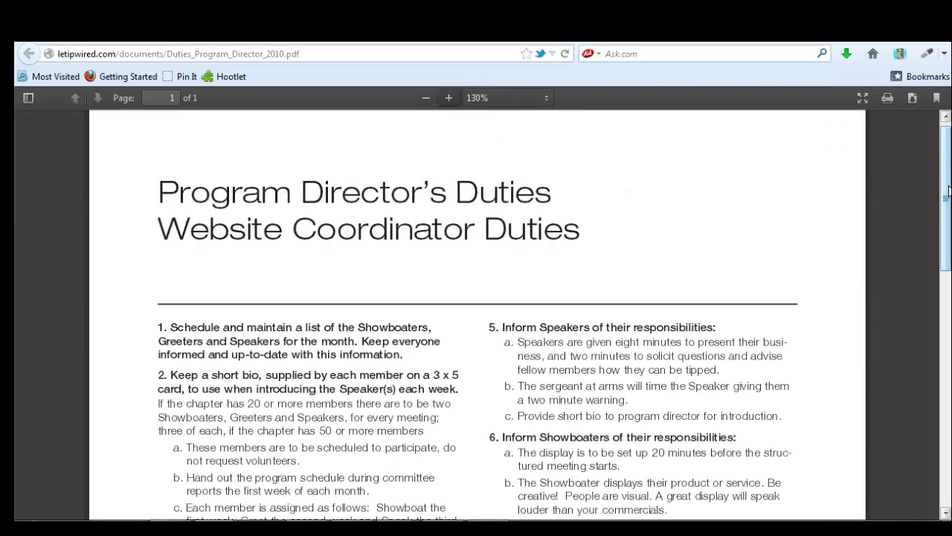
# Read the Program Director and Website Coordinator duties through to the end of the page, and return to the documents list.
pyautogui.moveTo(947, 207); pyautogui.dragTo(946, 259)
pyautogui.scroll(-1, 457, 270)
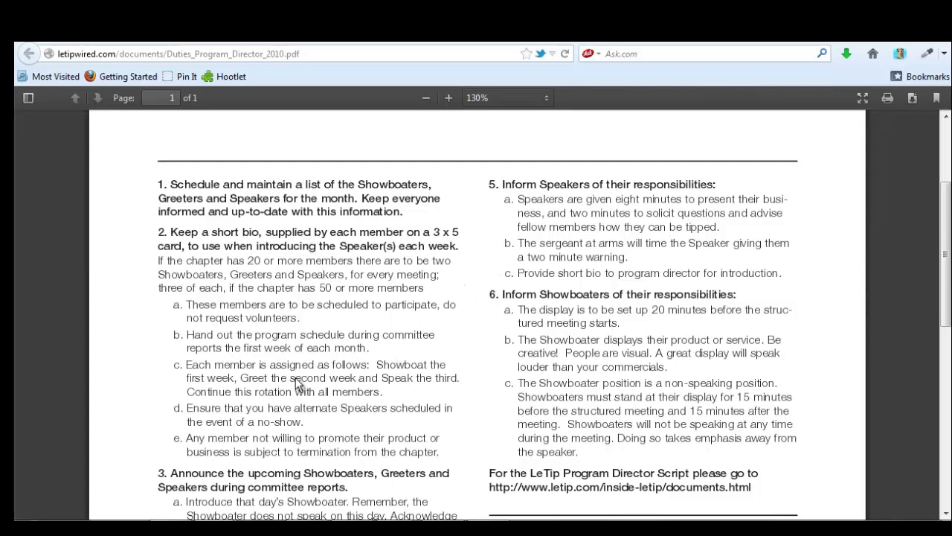
pyautogui.moveTo(949, 208); pyautogui.dragTo(949, 383)
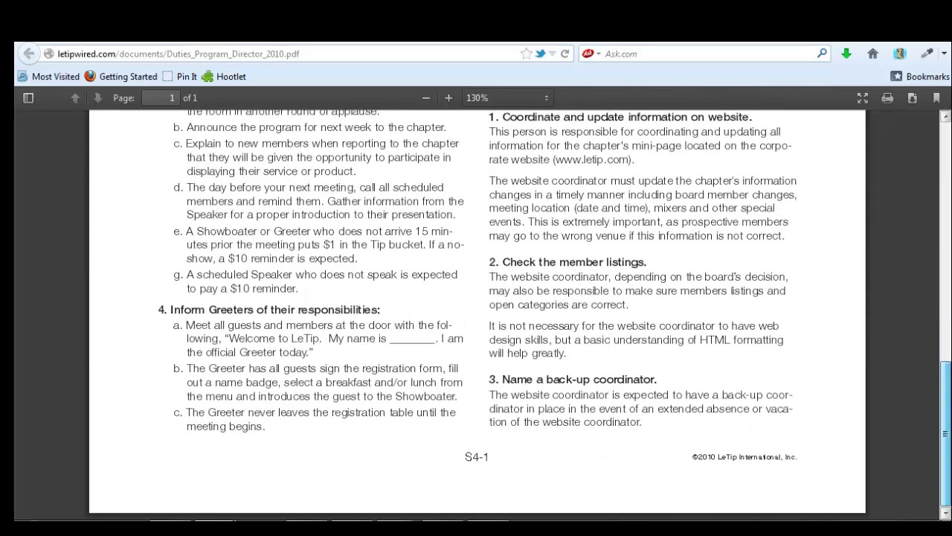
pyautogui.moveTo(949, 466); pyautogui.dragTo(950, 231)
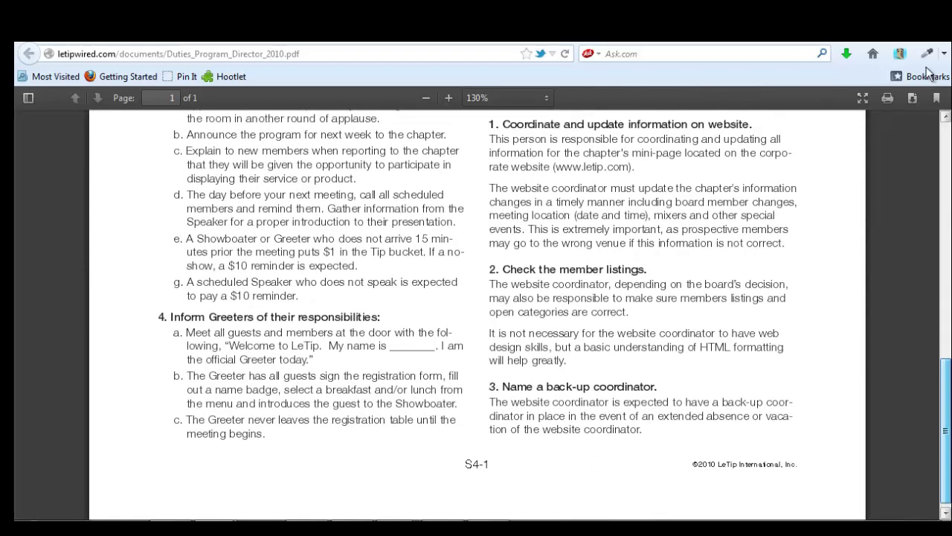
pyautogui.hotkey('alt', 'Left')
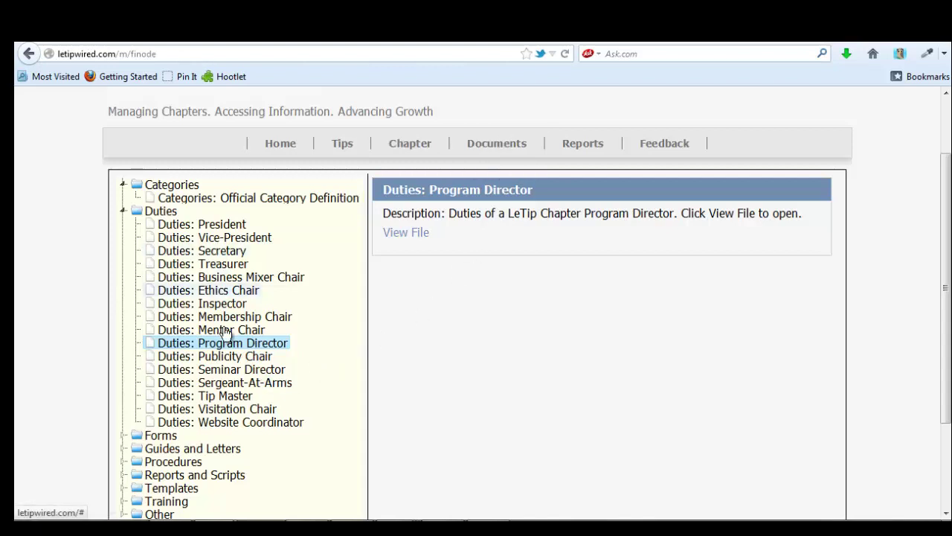
# Open the Duties: Sergeant-At-Arms file, look through its Mentor Chair and Sergeant at Arms sections, and close it.
pyautogui.click(228, 382)
pyautogui.click(417, 234)
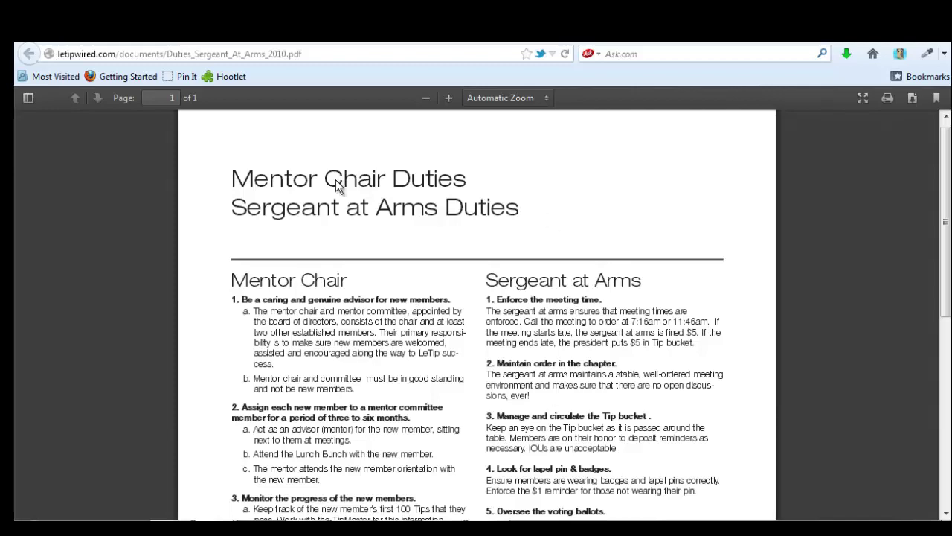
pyautogui.scroll(-9, 477, 312)
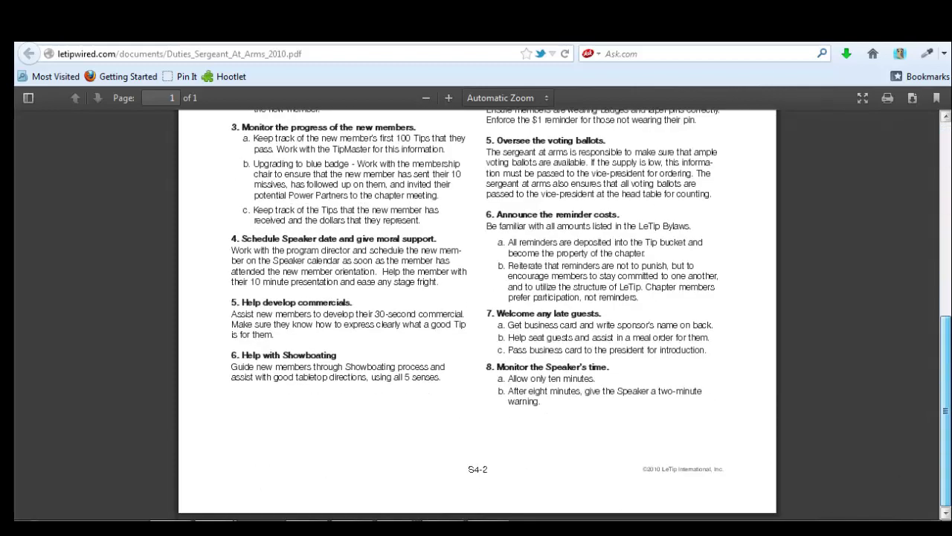
pyautogui.scroll(9, 949, 376)
pyautogui.hotkey('ctrl', 'w')
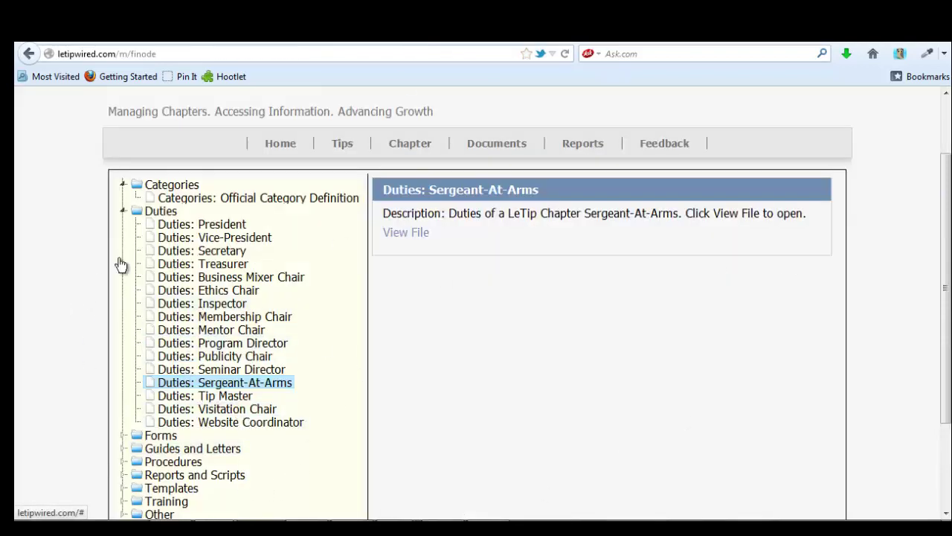
# Open the Duties: Tip Master file, read through the TipMaster's duties to the end of the page, and close it.
pyautogui.click(223, 397)
pyautogui.click(402, 233)
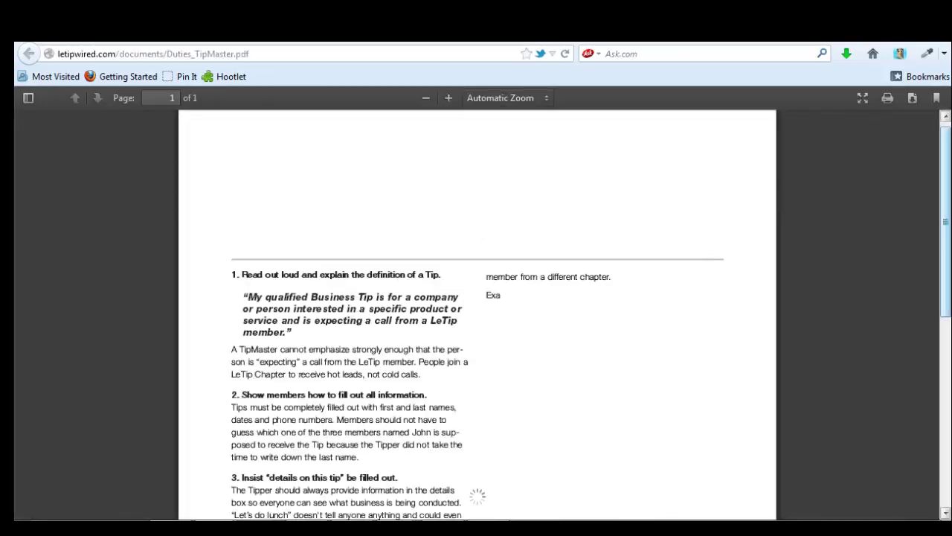
pyautogui.scroll(-3, 476, 316)
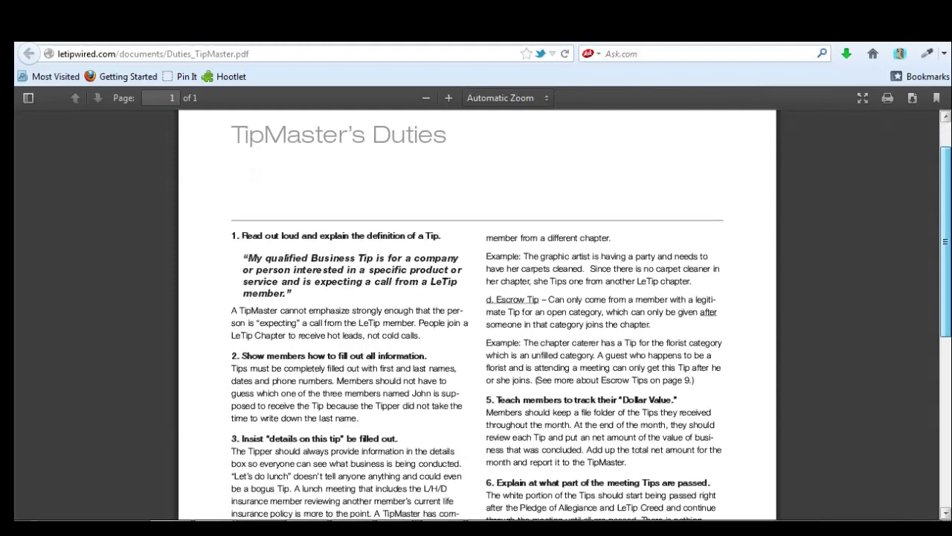
pyautogui.scroll(-3, 429, 472)
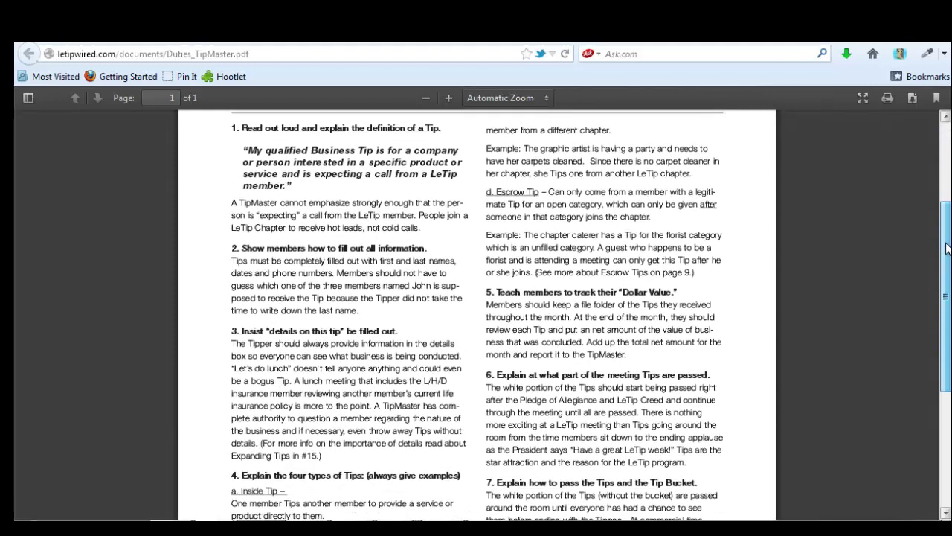
pyautogui.scroll(5, 429, 473)
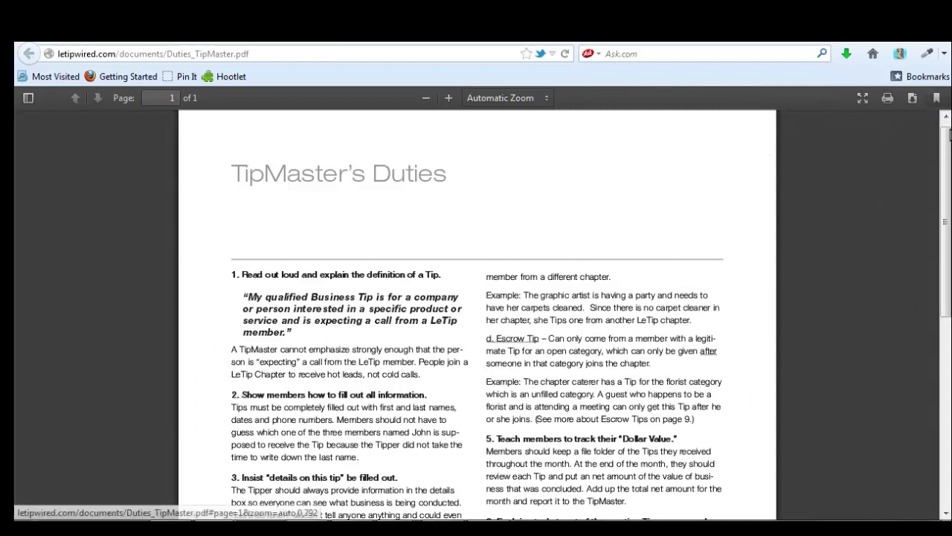
pyautogui.moveTo(947, 211); pyautogui.dragTo(947, 352)
pyautogui.scroll(-2, 462, 184)
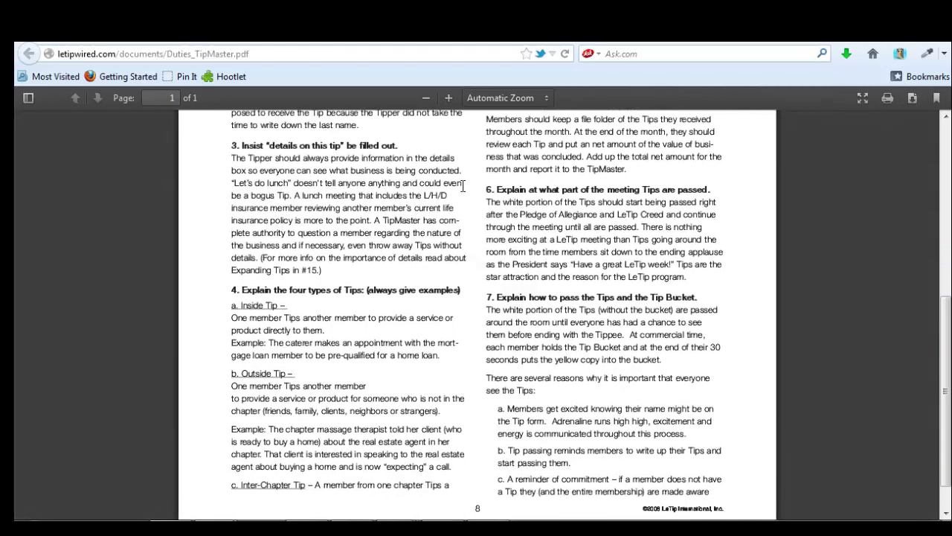
pyautogui.hotkey('ctrl', 'w')
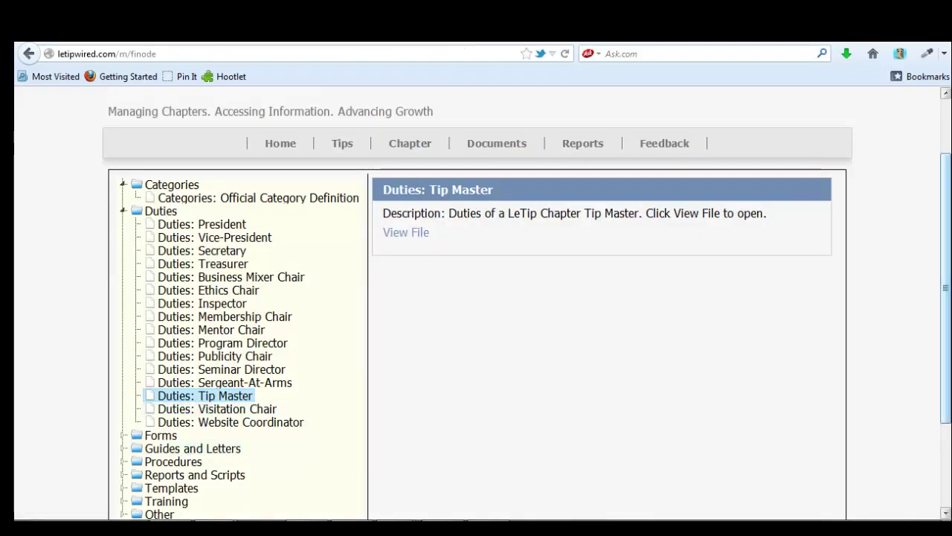
# Expand the Forms folder, view the Showboater Greeter Speaker form, and return to the documents list.
pyautogui.scroll(-1, 945, 313)
pyautogui.scroll(-1, 945, 312)
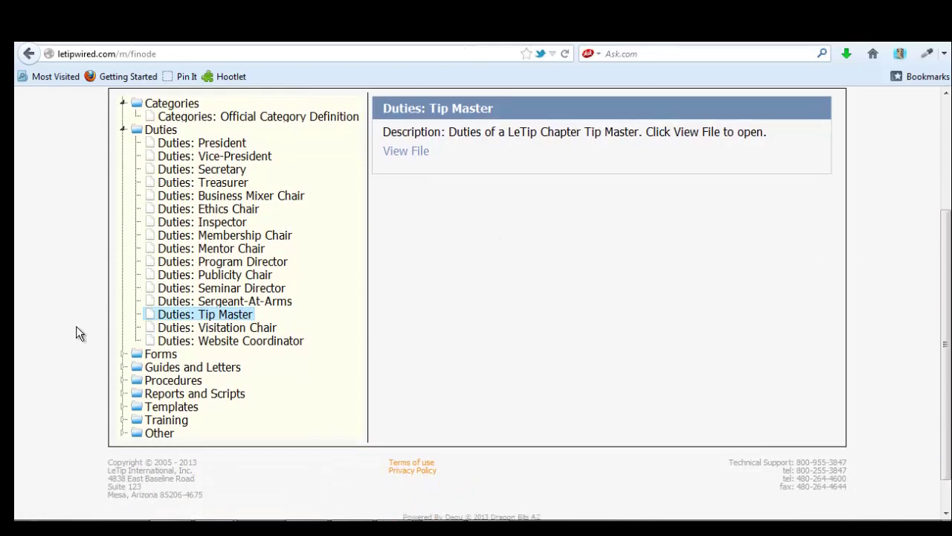
pyautogui.click(157, 356)
pyautogui.scroll(-4, 486, 404)
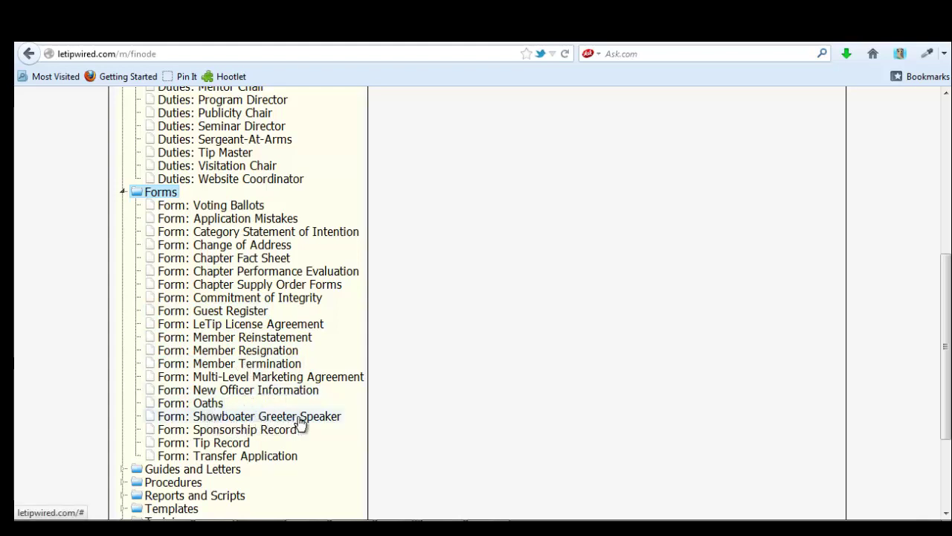
pyautogui.click(299, 417)
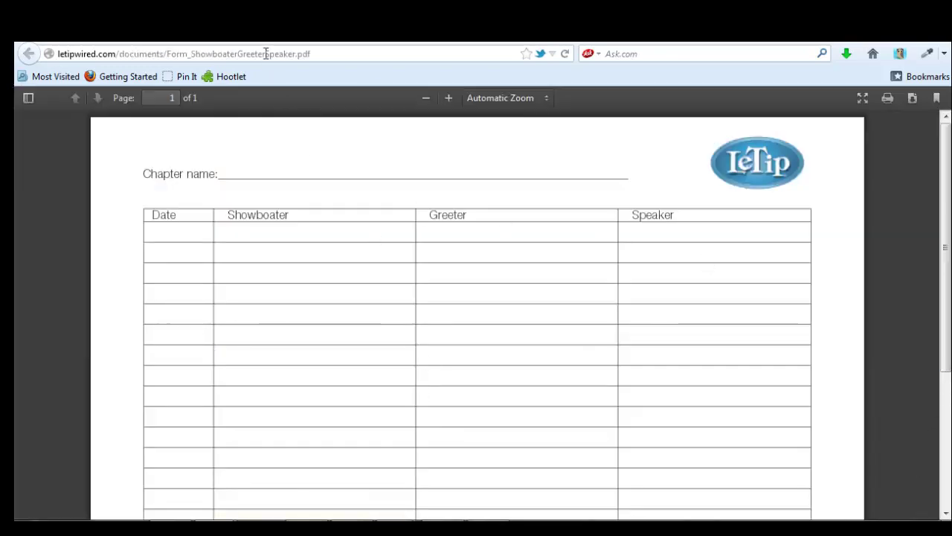
pyautogui.hotkey('alt', 'Left')
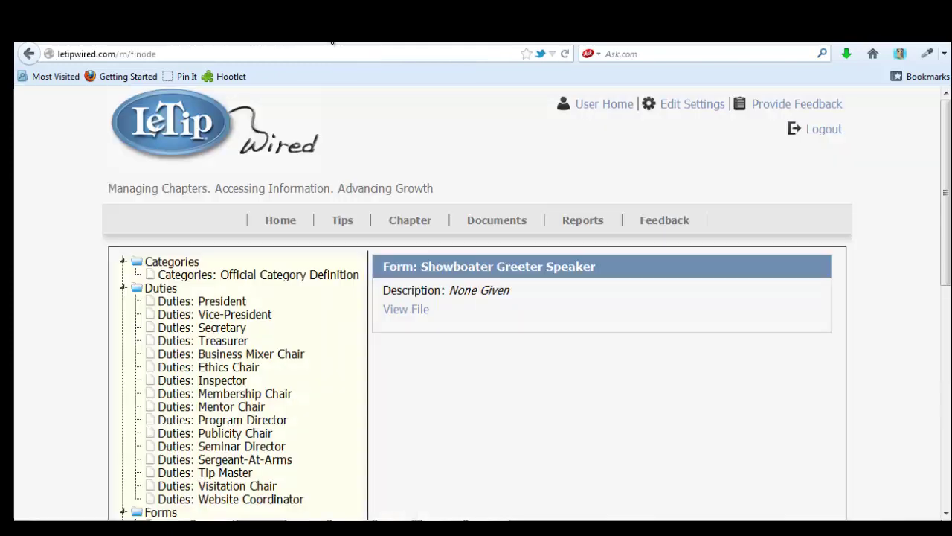
# Expand the Guides and Letters folder, view the Badges and Lapel Pins guide's file, and close it.
pyautogui.scroll(-6, 368, 373)
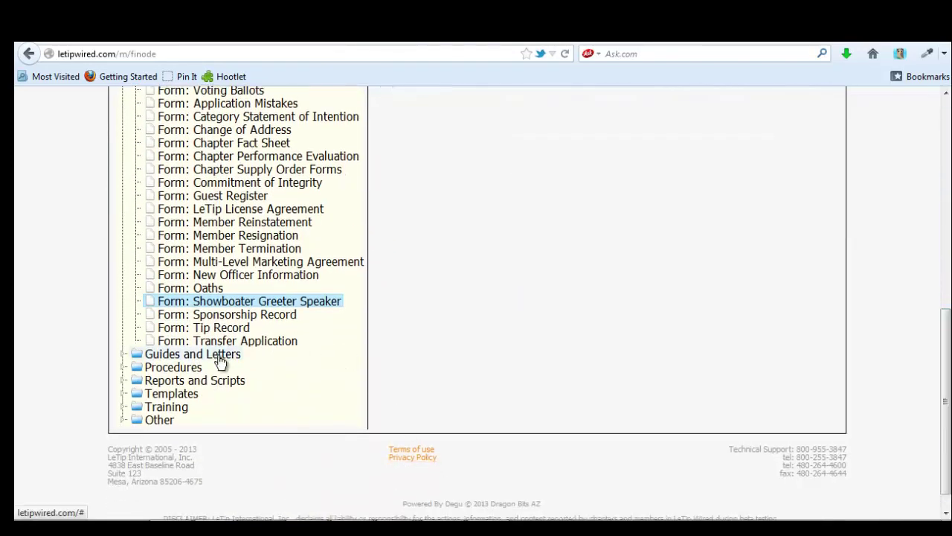
pyautogui.click(216, 356)
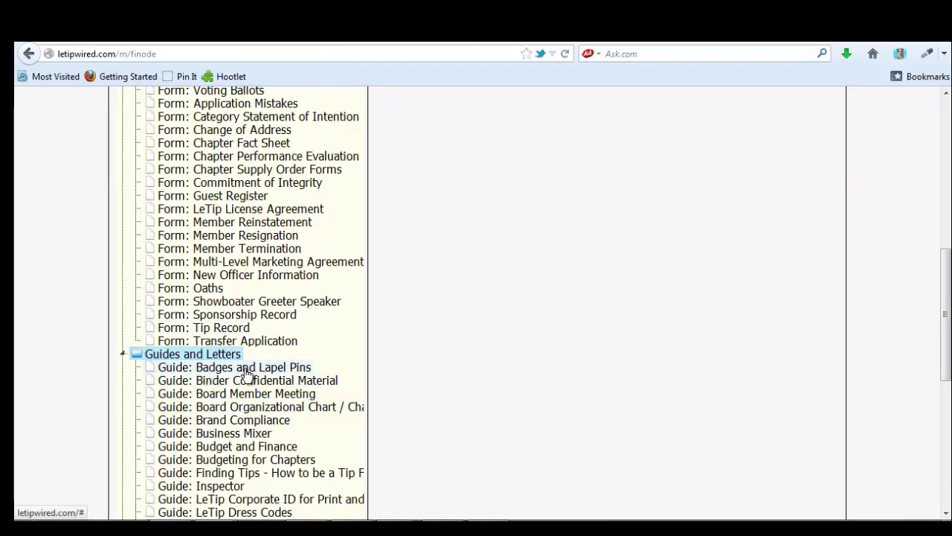
pyautogui.click(259, 368)
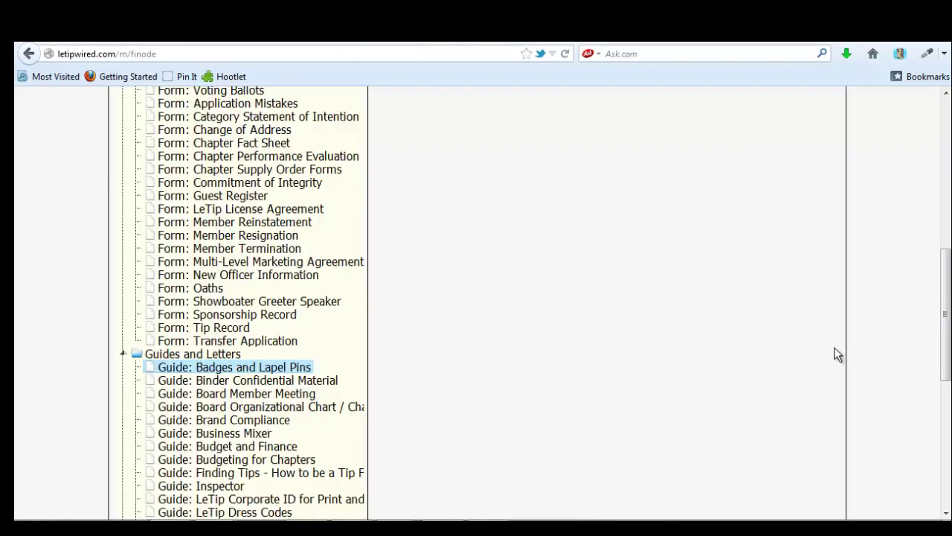
pyautogui.moveTo(943, 307); pyautogui.dragTo(927, 128)
pyautogui.scroll(2, 489, 347)
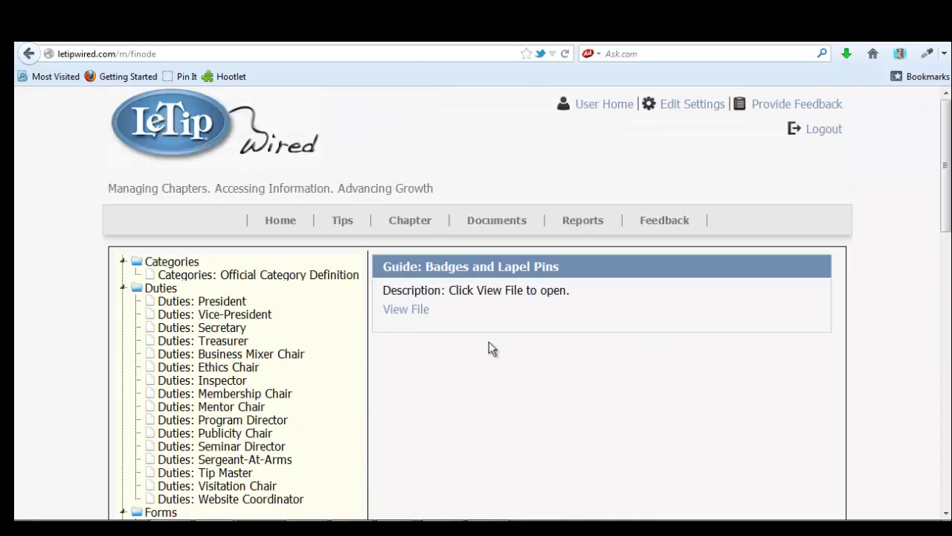
pyautogui.click(421, 314)
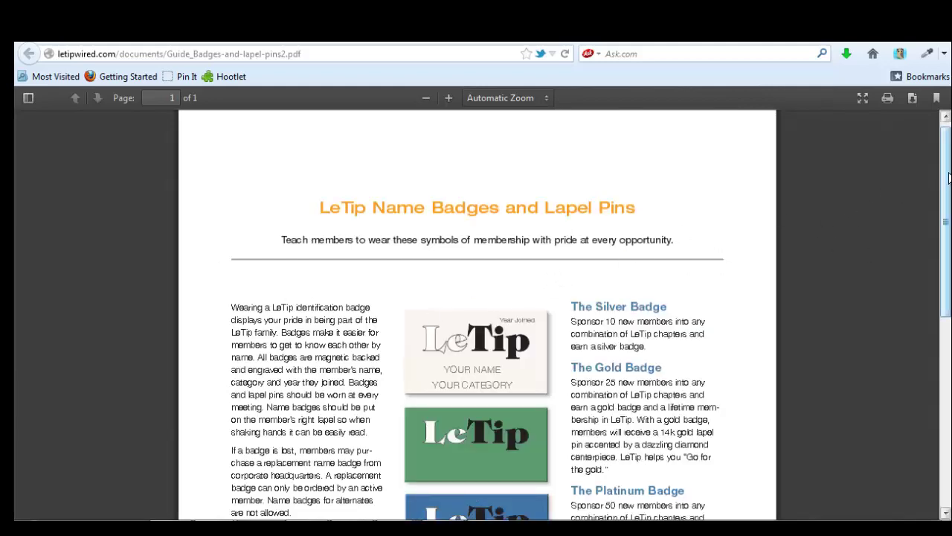
pyautogui.scroll(-5, 947, 316)
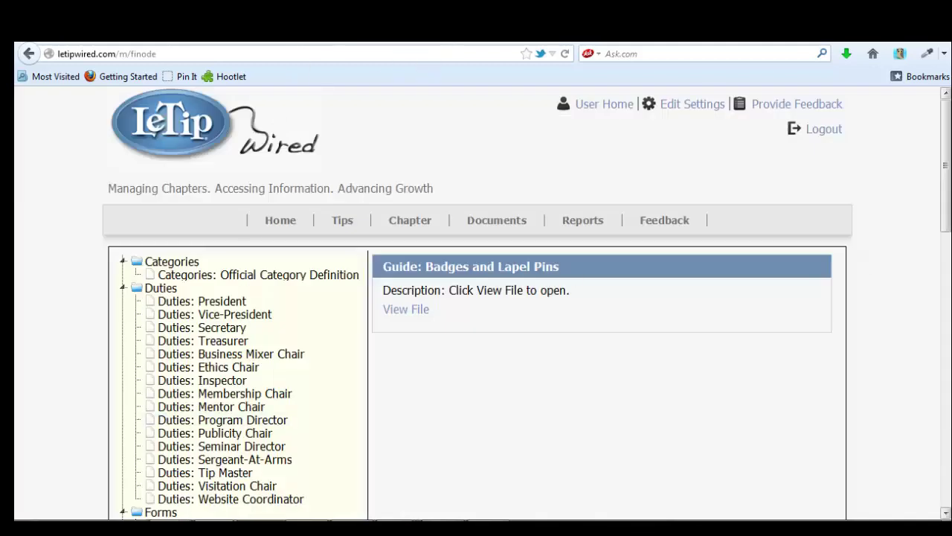
# Open the Prospecting Letter from Guides and Letters with Microsoft Word, look through its text, and return to the documents site.
pyautogui.scroll(-10, 946, 274)
pyautogui.scroll(-1, 476, 298)
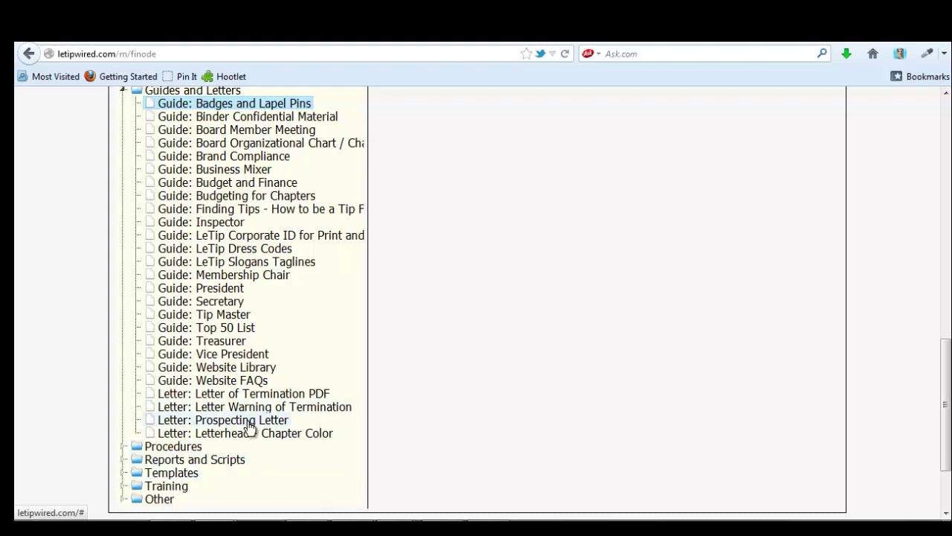
pyautogui.click(250, 421)
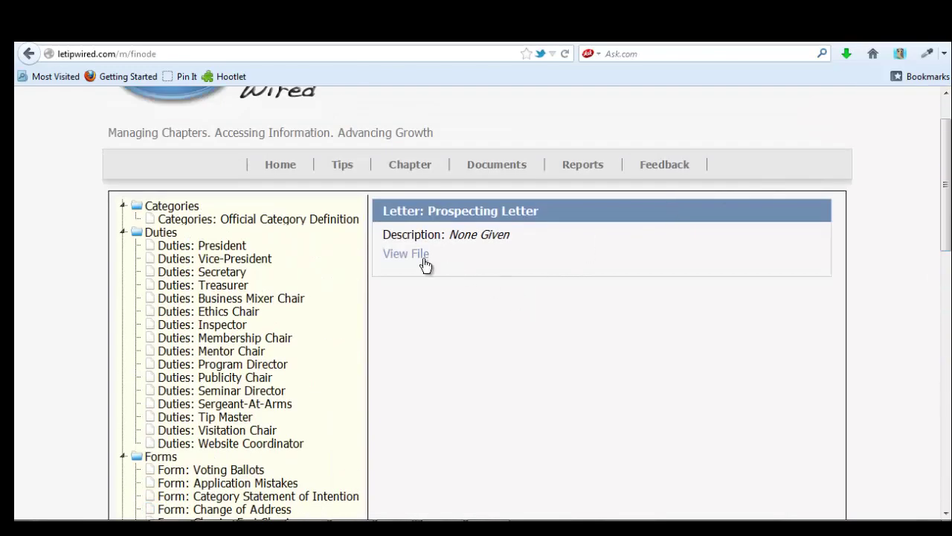
pyautogui.click(421, 255)
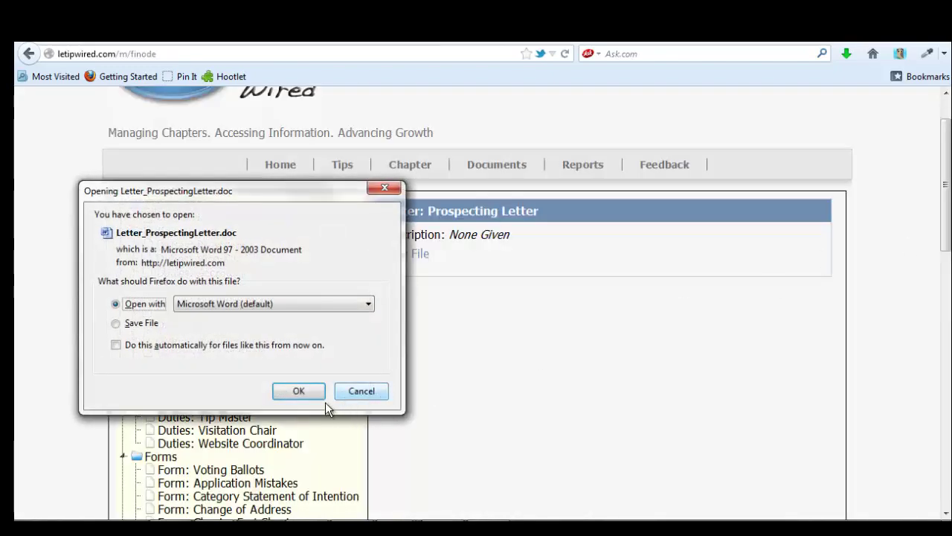
pyautogui.click(300, 393)
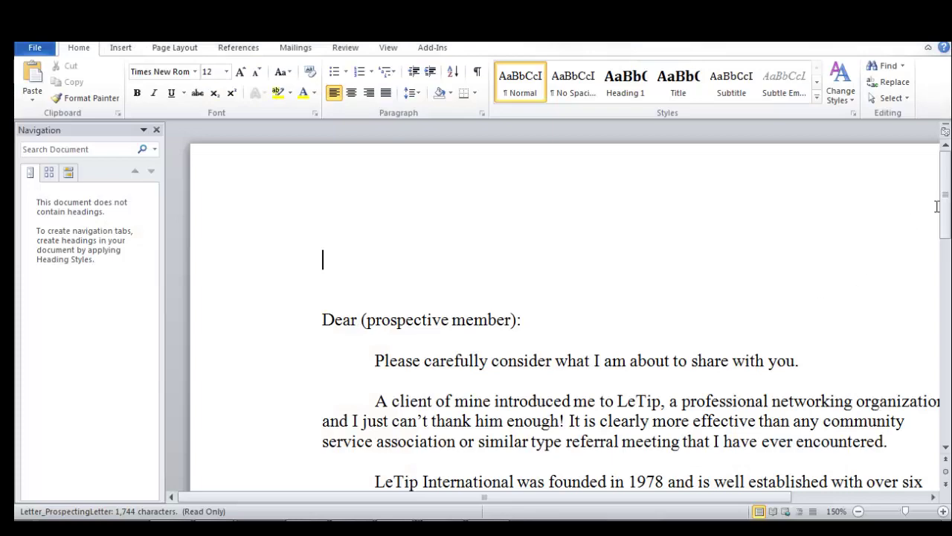
pyautogui.scroll(-3, 947, 208)
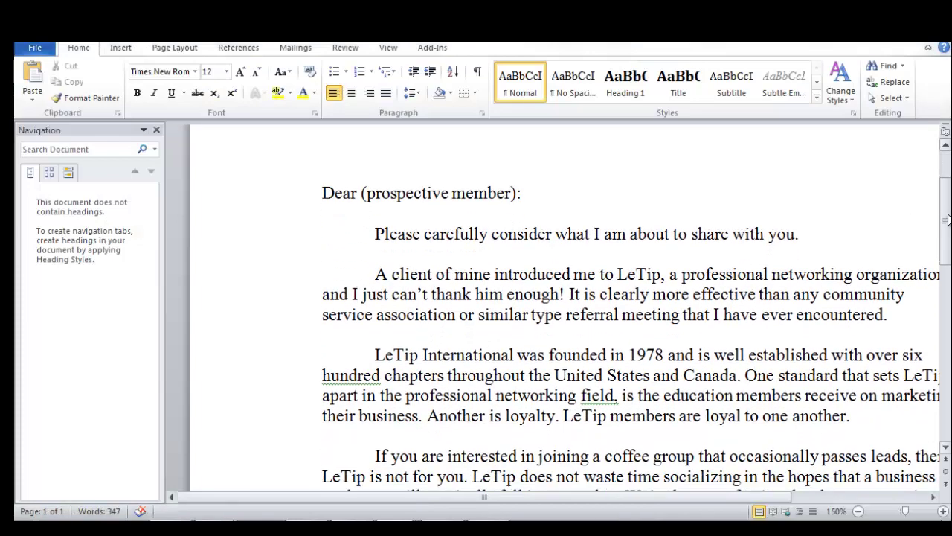
pyautogui.moveTo(947, 219); pyautogui.dragTo(947, 191)
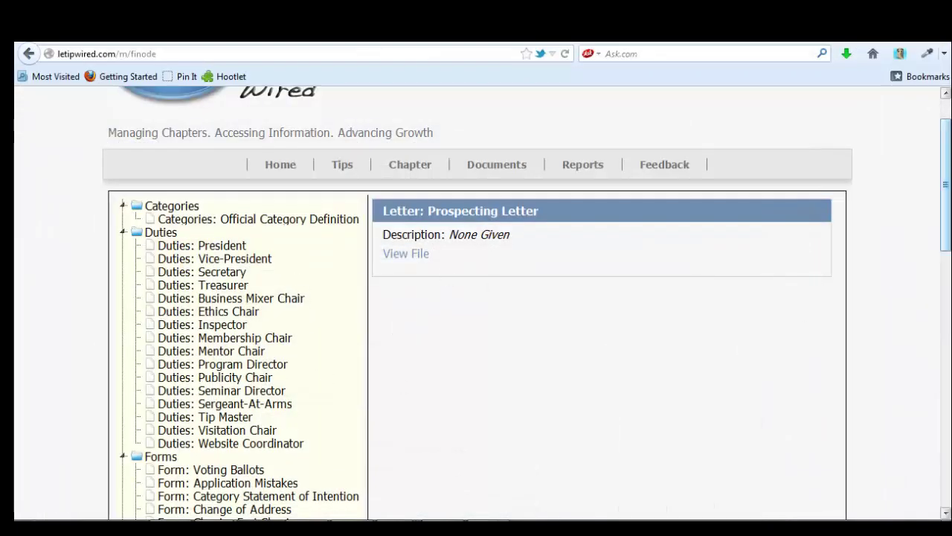
# Expand the Reports and Scripts folder, read the Tip Master script through, and return to that folder in the documents list.
pyautogui.moveTo(947, 194); pyautogui.dragTo(948, 447)
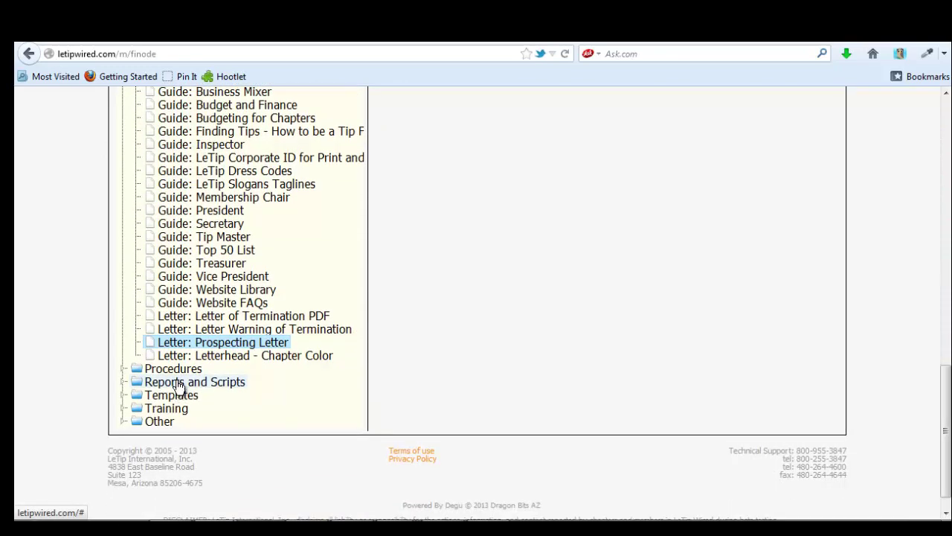
pyautogui.click(177, 383)
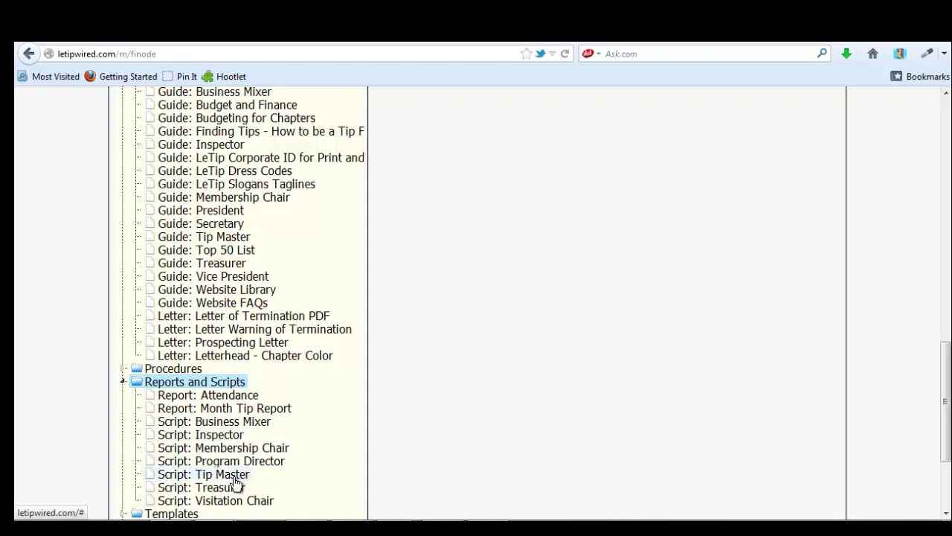
pyautogui.click(208, 477)
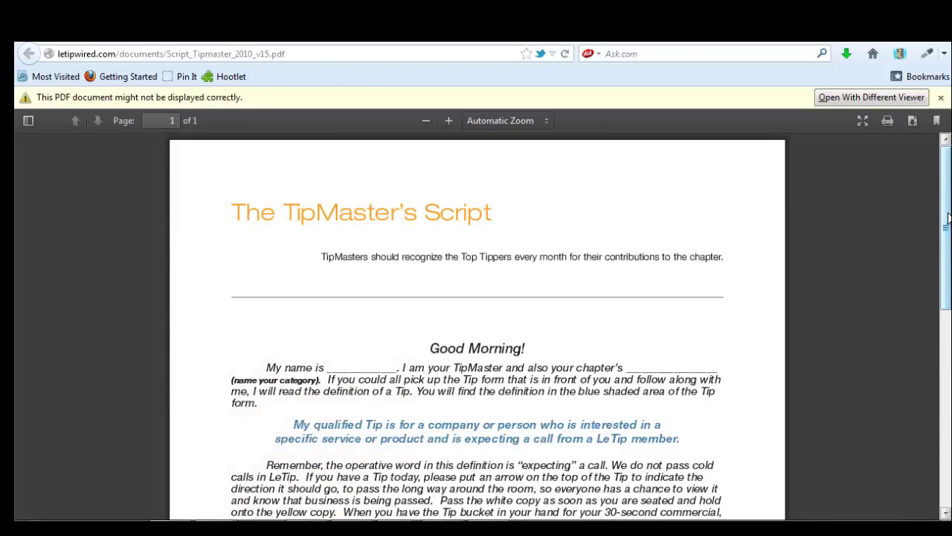
pyautogui.moveTo(948, 217); pyautogui.dragTo(946, 312)
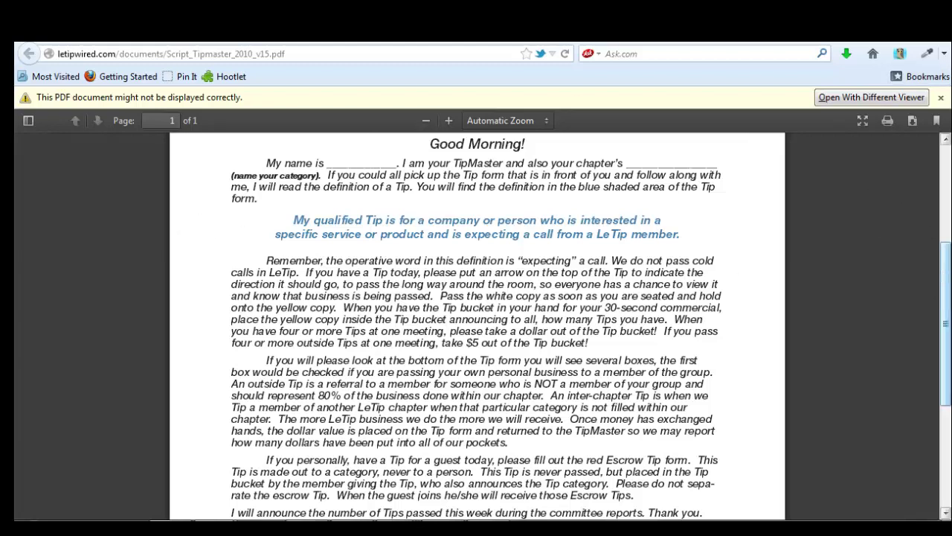
pyautogui.scroll(-3, 944, 283)
pyautogui.hotkey('alt', 'Left')
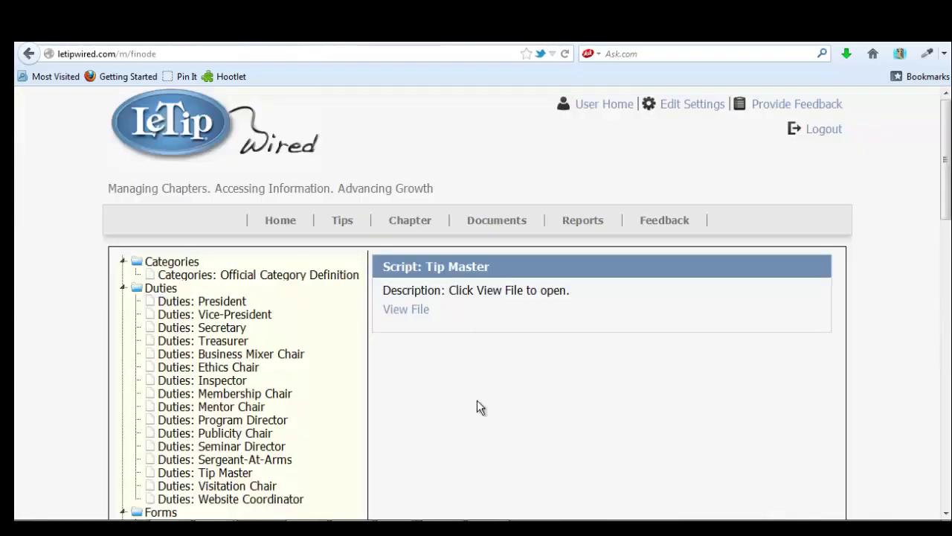
pyautogui.moveTo(945, 152); pyautogui.dragTo(945, 450)
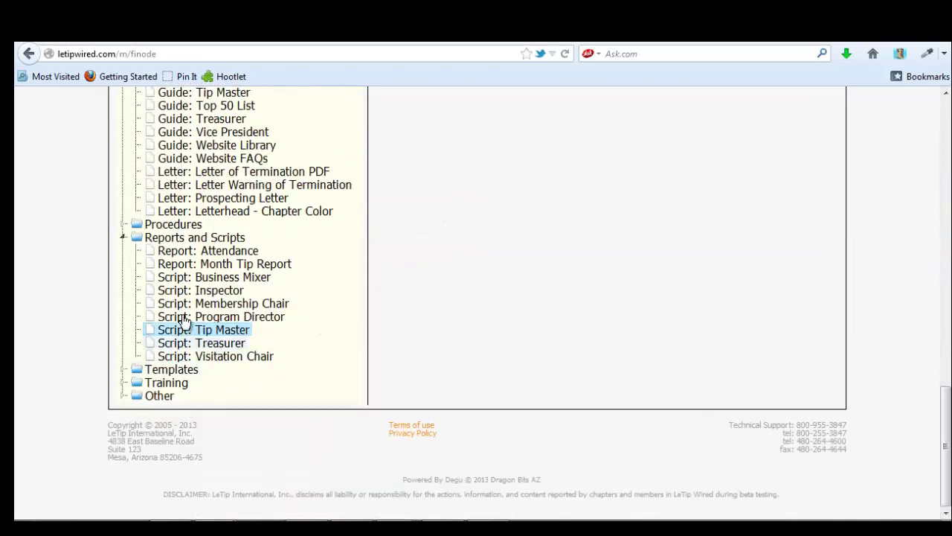
# Expand the Templates folder, read through the 30 Second Commercial template's file, and return to the documents list.
pyautogui.click(179, 372)
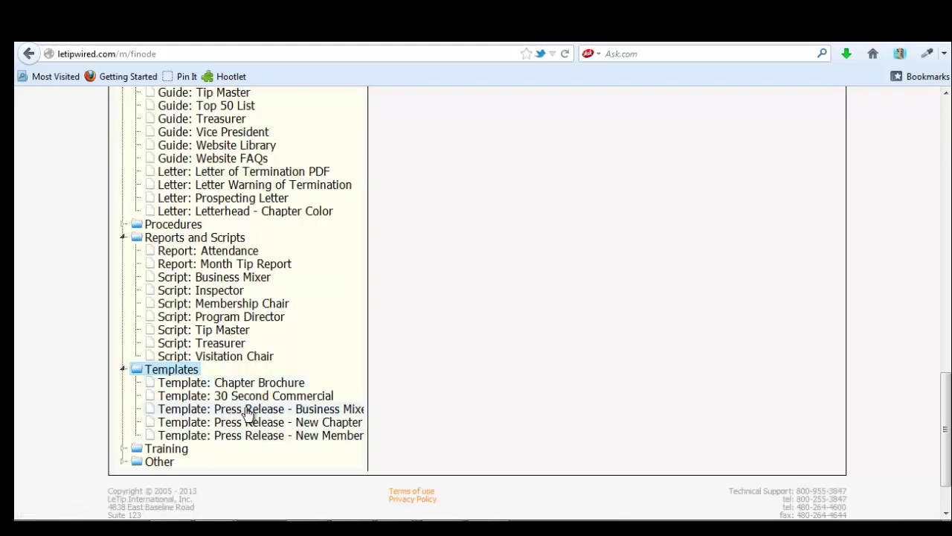
pyautogui.click(270, 398)
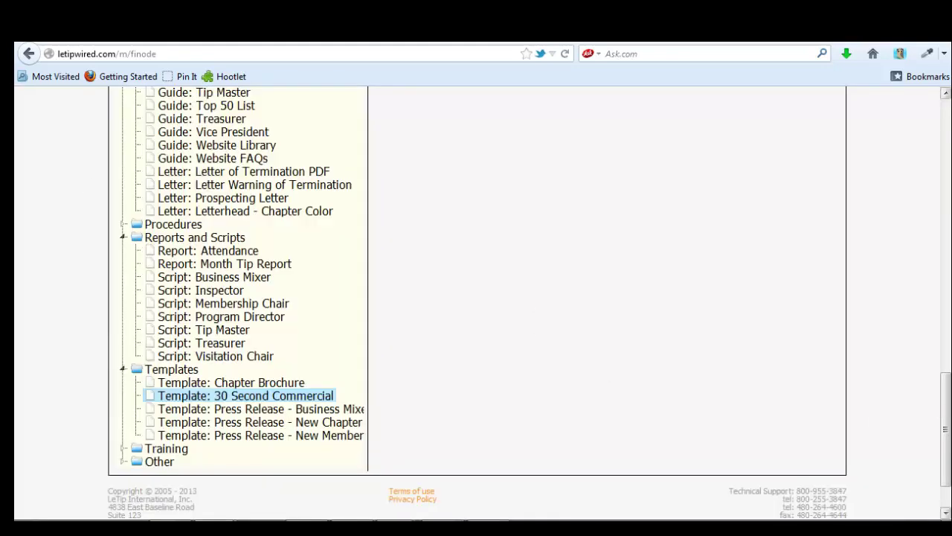
pyautogui.moveTo(945, 429); pyautogui.dragTo(904, 76)
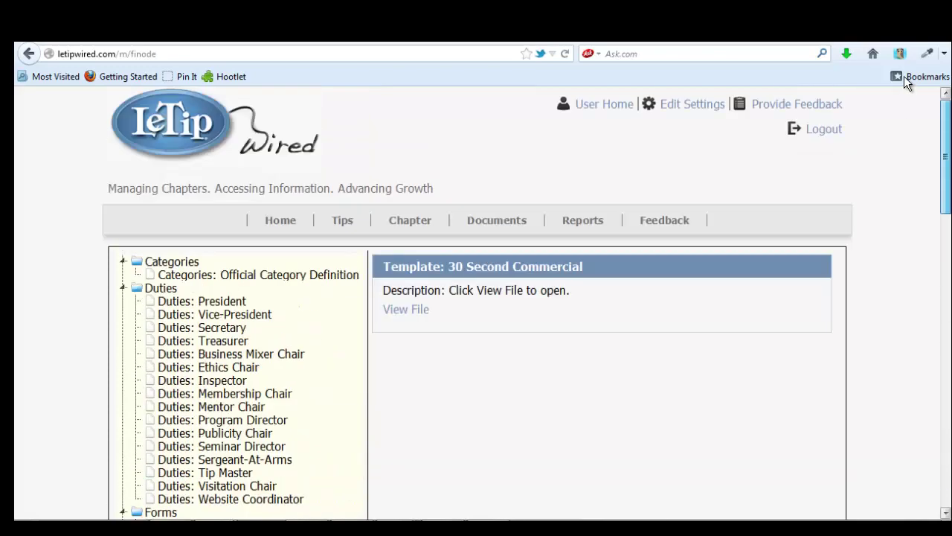
pyautogui.click(409, 311)
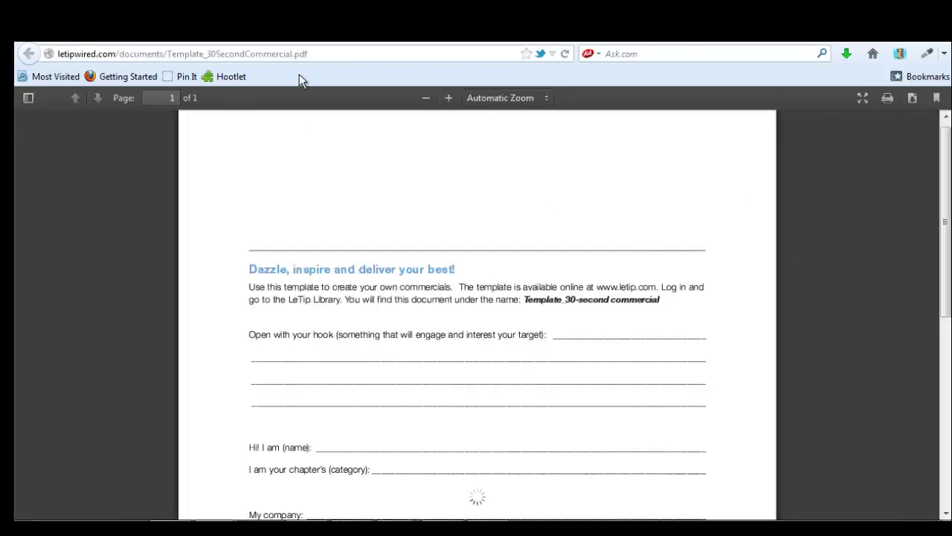
pyautogui.scroll(-2, 946, 189)
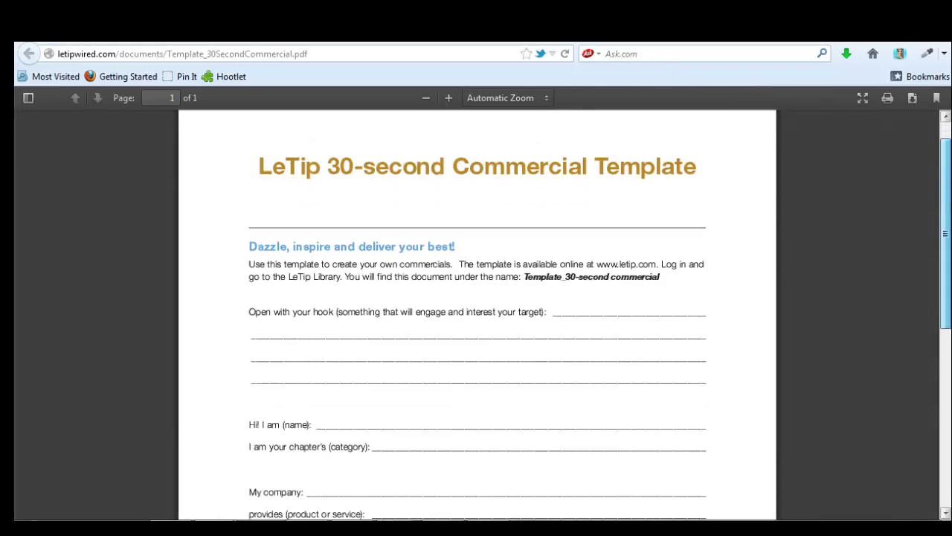
pyautogui.scroll(-5, 476, 313)
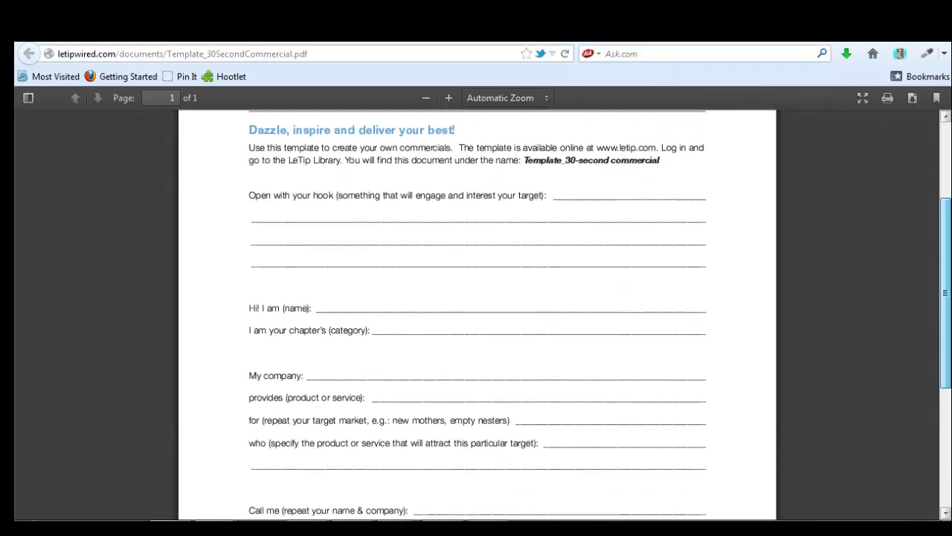
pyautogui.scroll(-4, 477, 312)
pyautogui.hotkey('alt', 'Left')
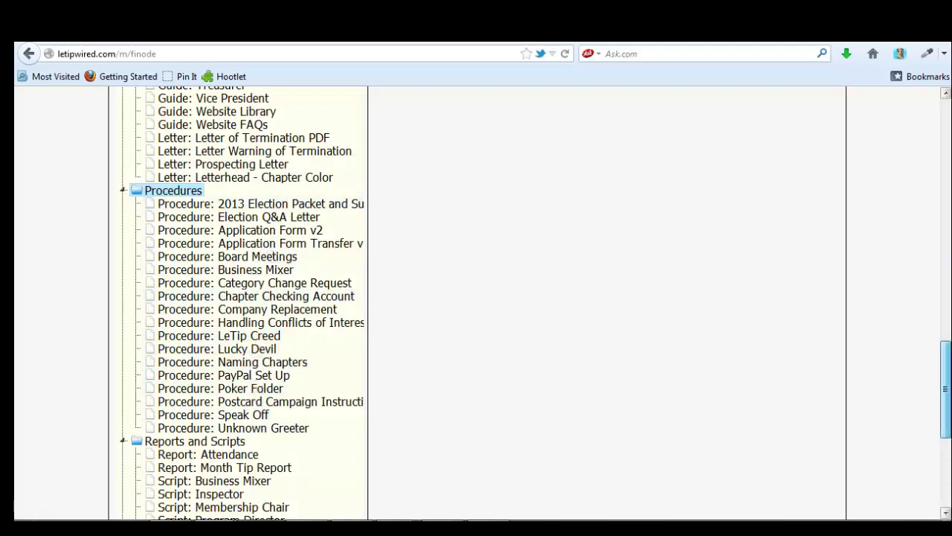
# Expand the Training folder in the documents list and view the folder's description.
pyautogui.scroll(-5, 729, 439)
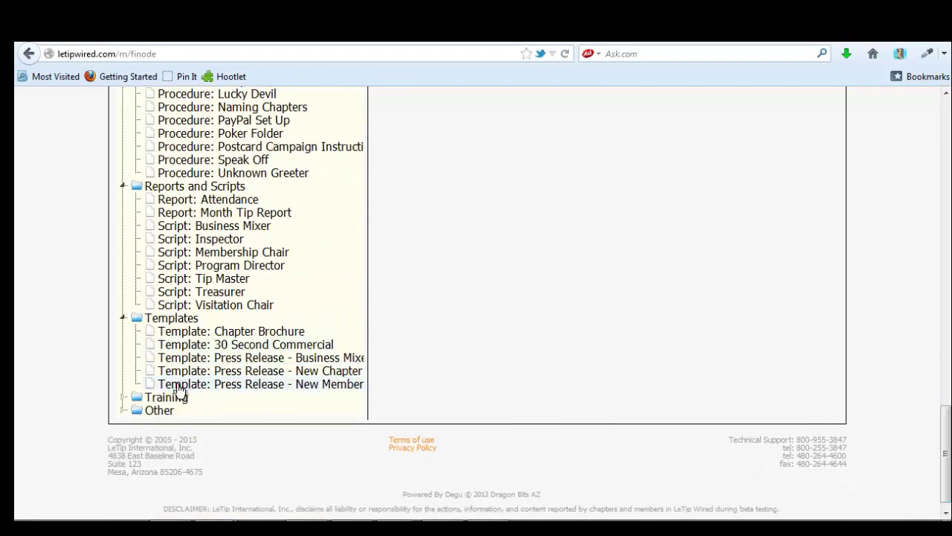
pyautogui.click(170, 397)
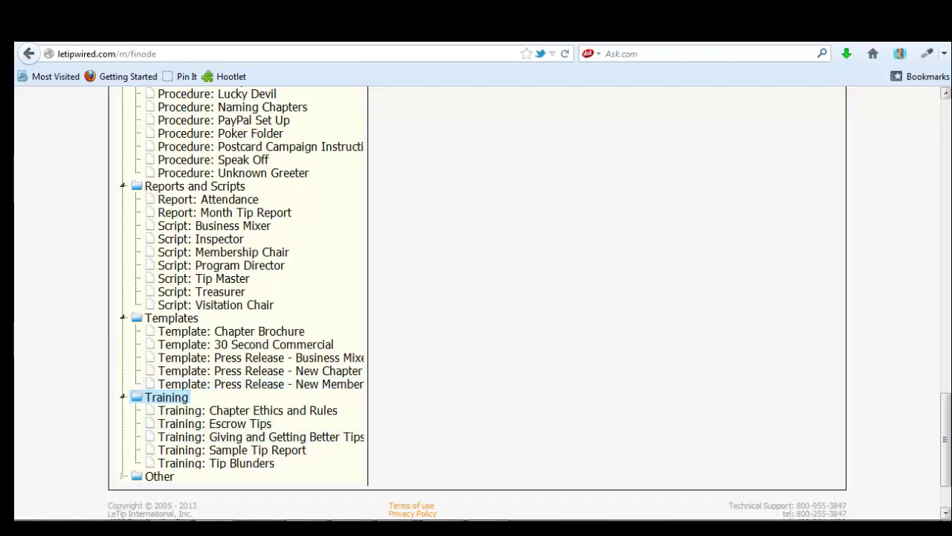
pyautogui.moveTo(949, 421); pyautogui.dragTo(669, 149)
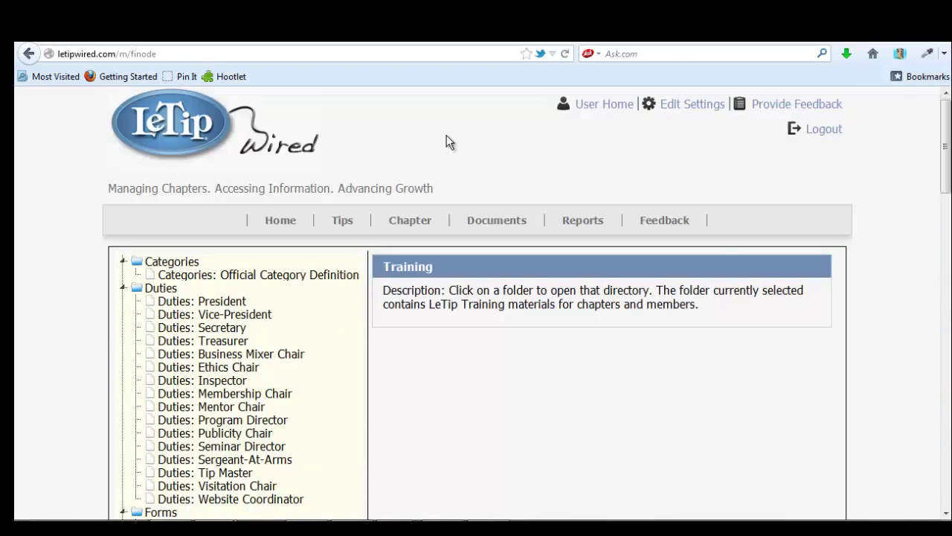